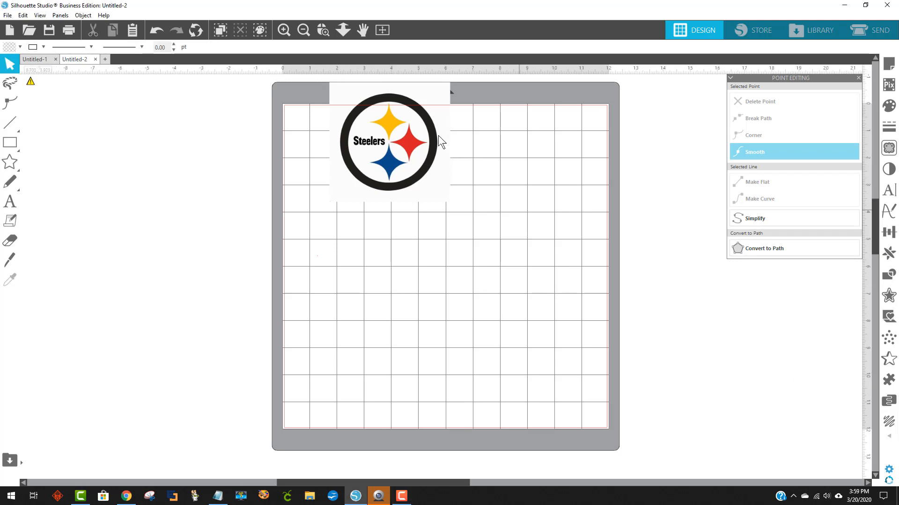
Move the Steelers logo image fully onto the mat, near its upper-left corner, and select it
drag(398, 94, 358, 122)
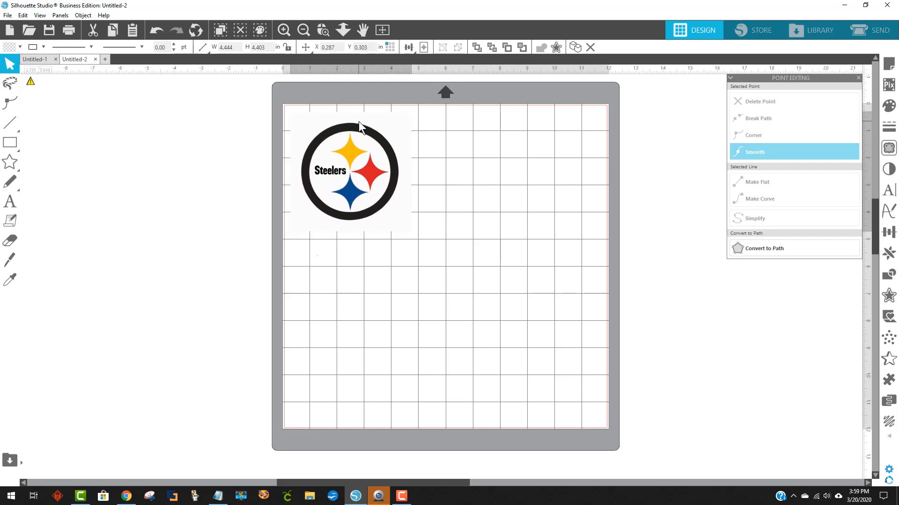
click(496, 268)
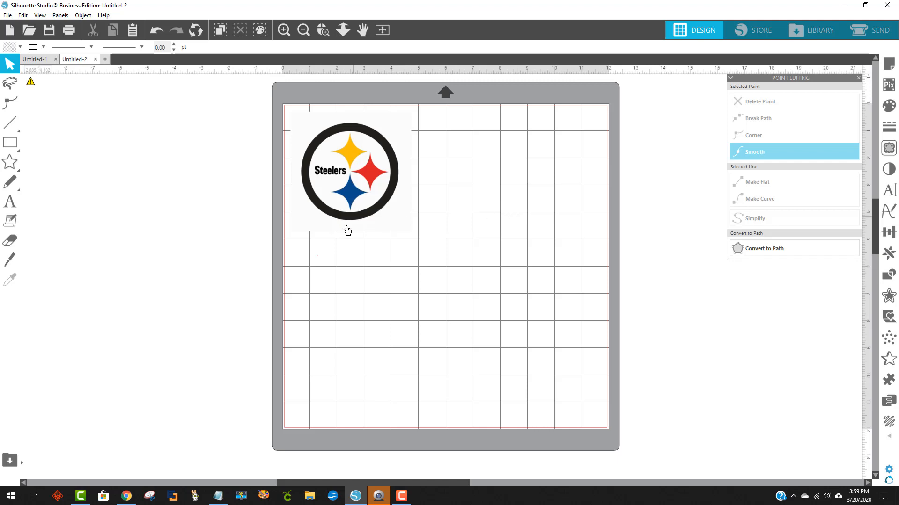
click(315, 231)
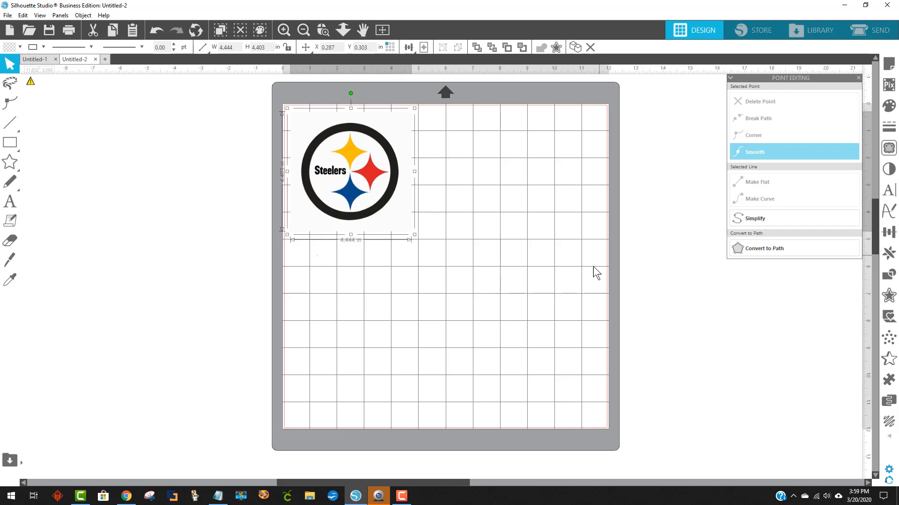
Define a trace area about 5.1 in wide and 5.0 in high around the whole logo
click(889, 148)
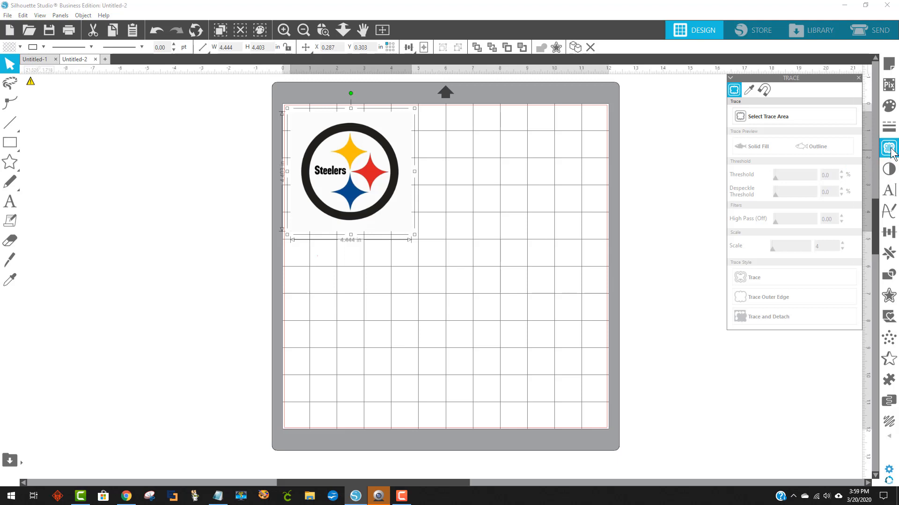
click(794, 120)
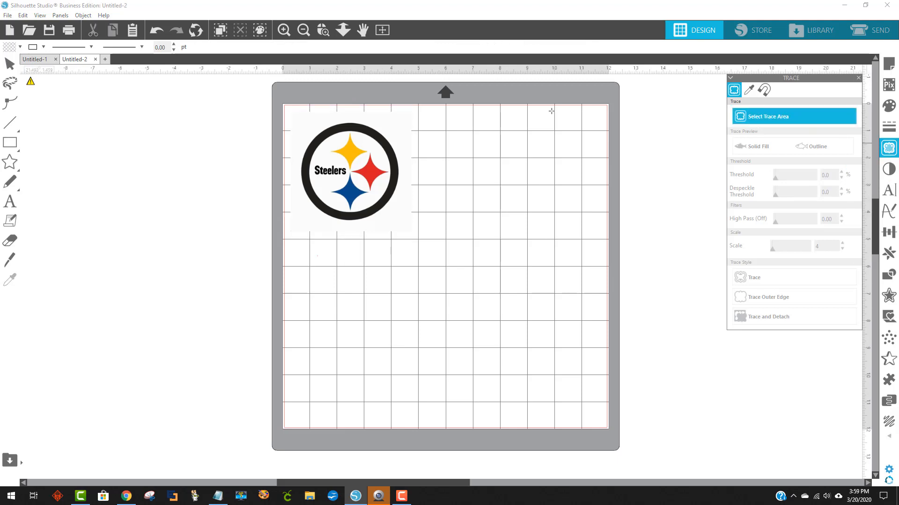
drag(284, 100, 429, 242)
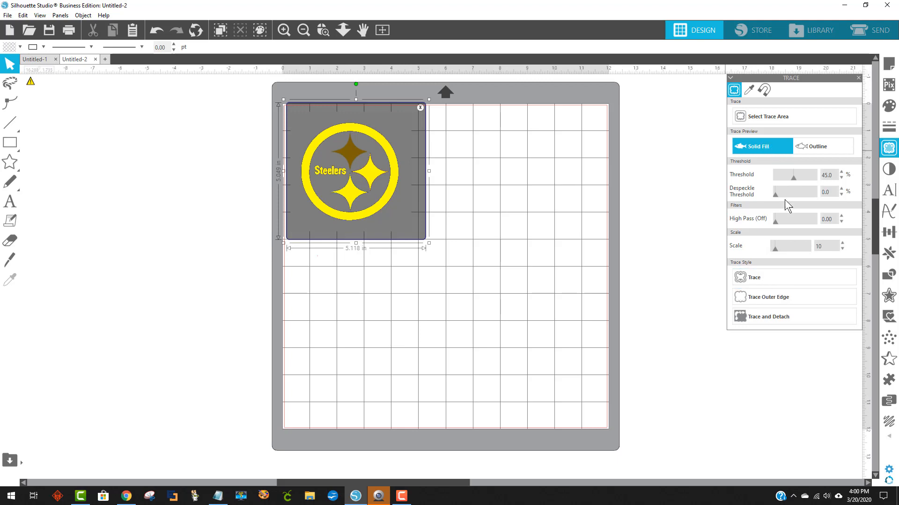
Set the trace threshold to 85% and check the logo's trace preview up close
click(797, 177)
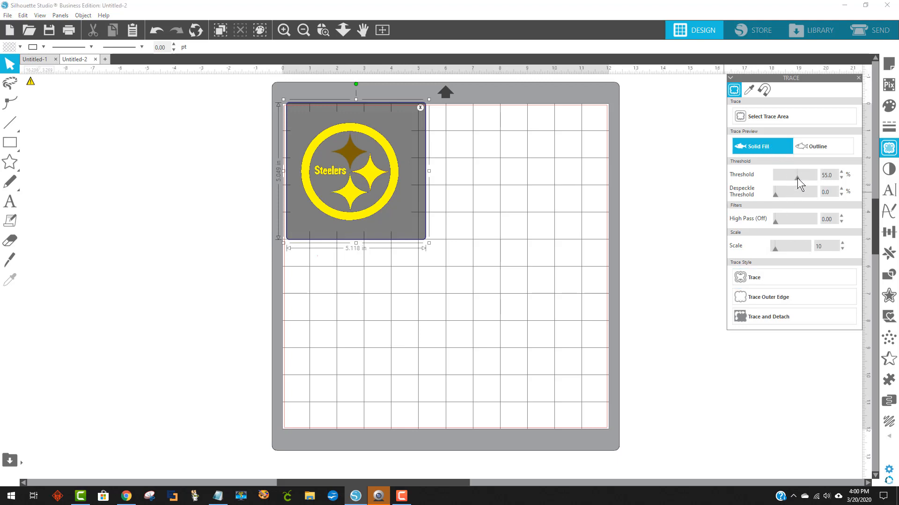
drag(802, 176, 809, 176)
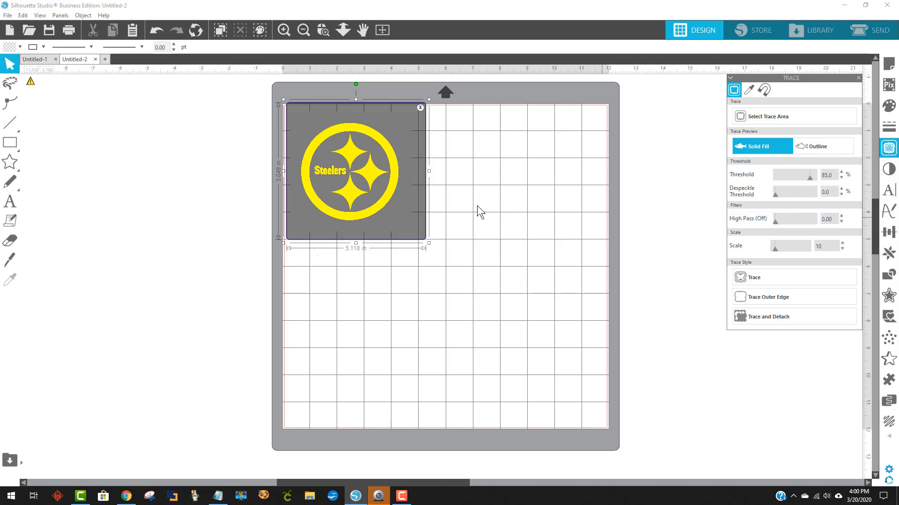
click(323, 31)
drag(311, 123, 400, 215)
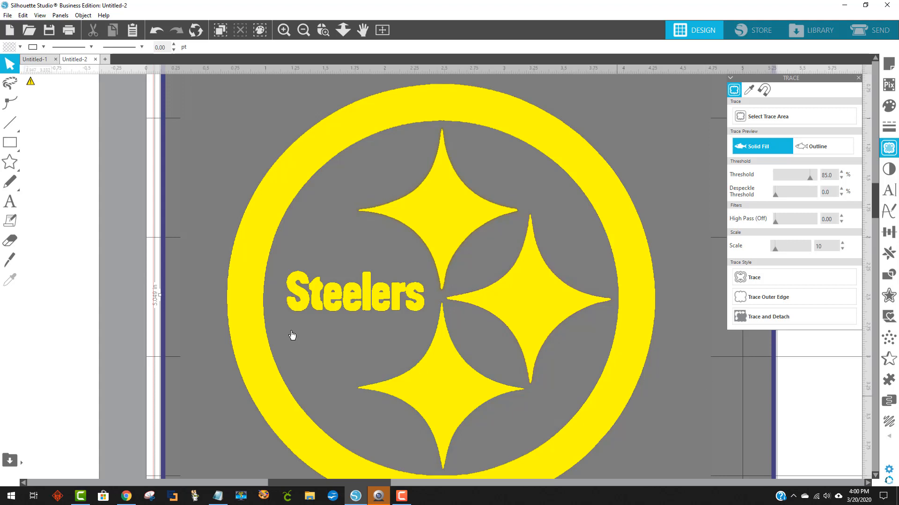
Trace the logo's full outlines and move the original image off the mat to its left
click(748, 280)
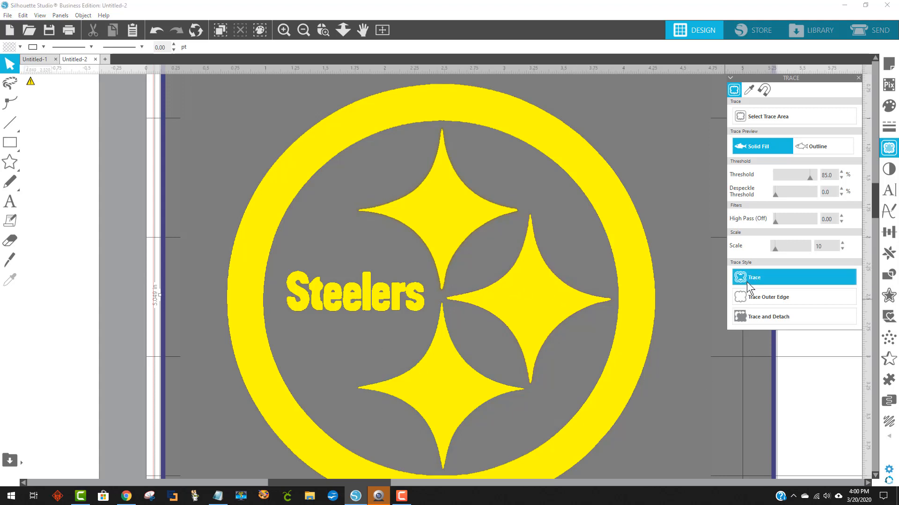
click(308, 28)
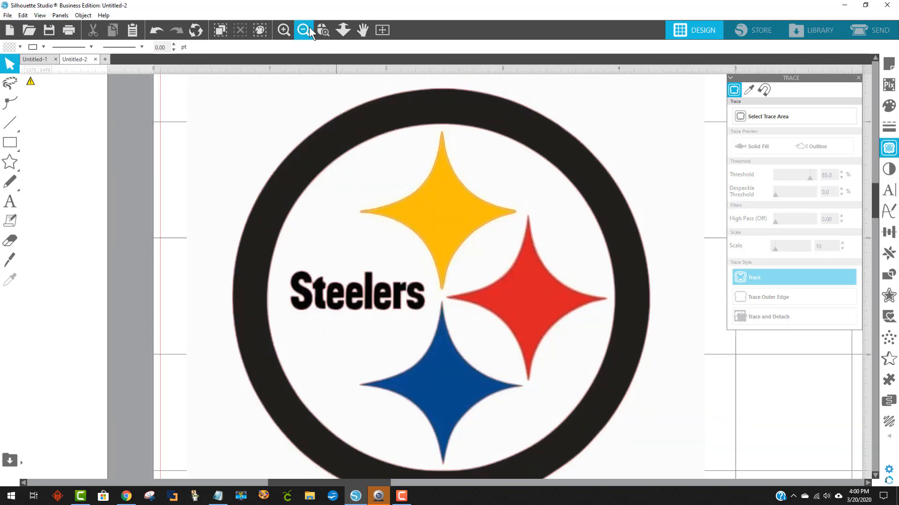
mouse_move(388, 189)
mouse_down()
mouse_move(236, 202)
mouse_move(72, 135)
mouse_up()
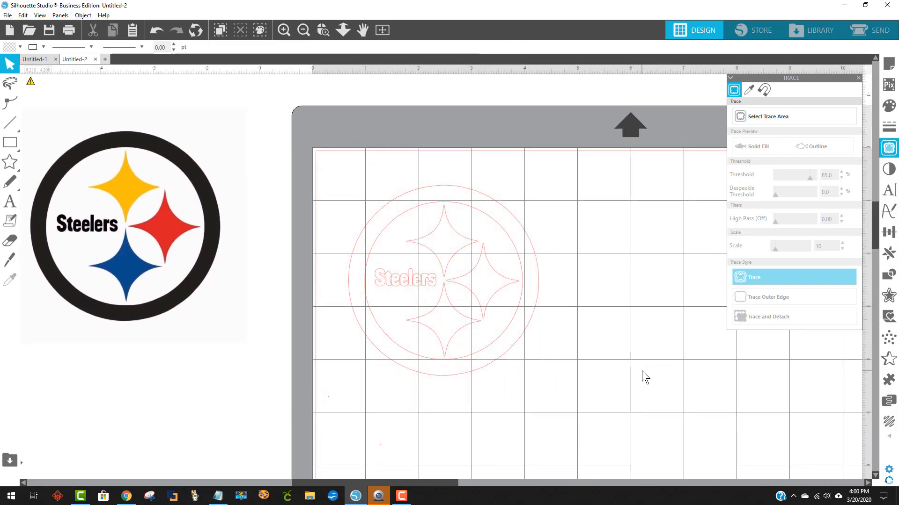
Release the compound path of the traced logo and deselect the separated shapes
click(429, 186)
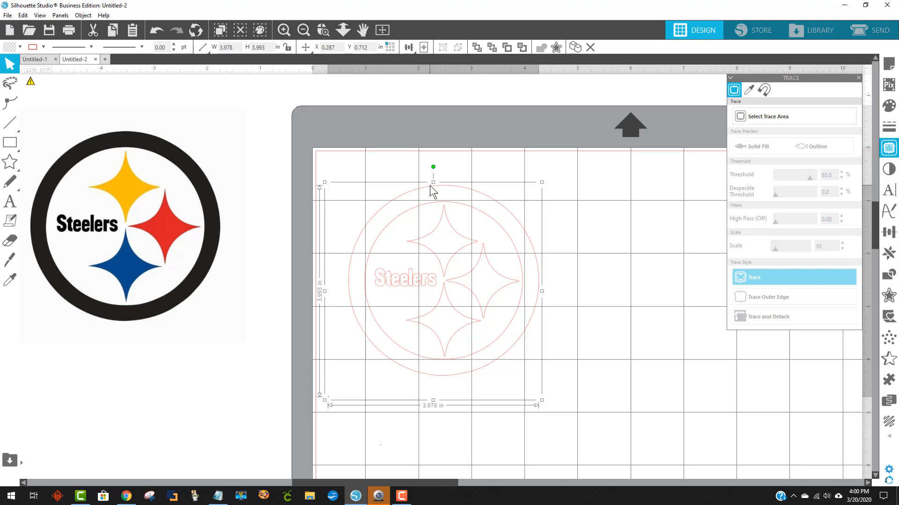
click(81, 16)
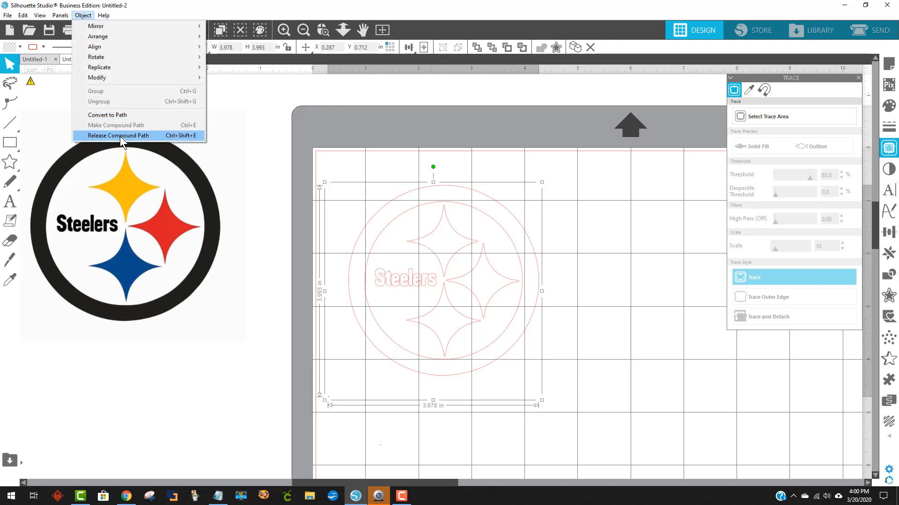
click(193, 136)
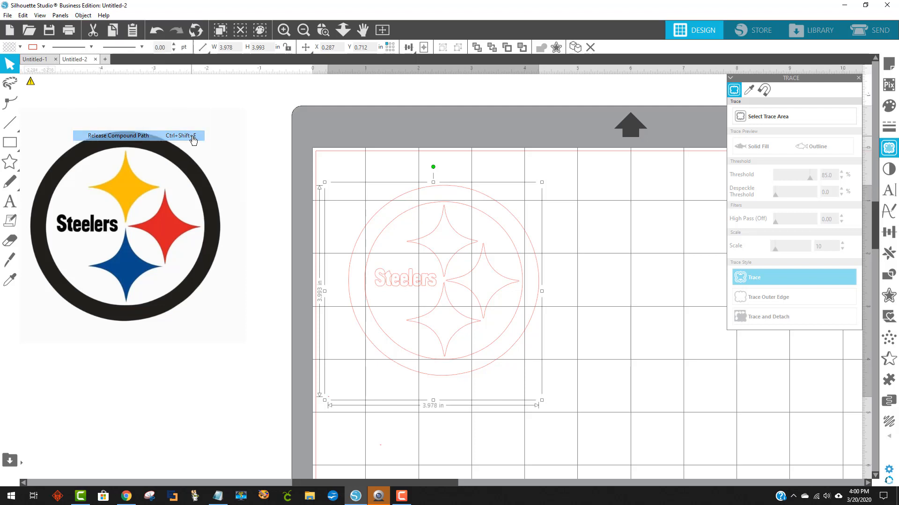
click(724, 286)
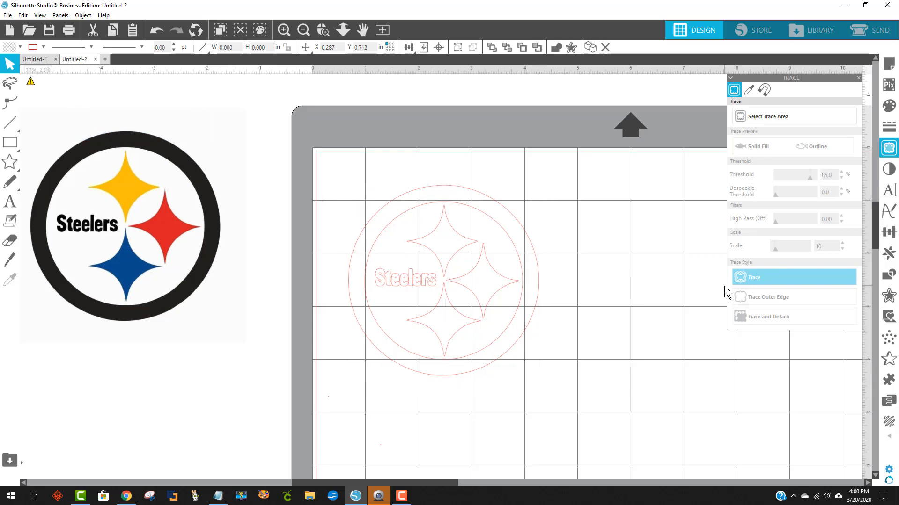
Fill the traced upper star with the yellow sampled from the original logo
click(457, 238)
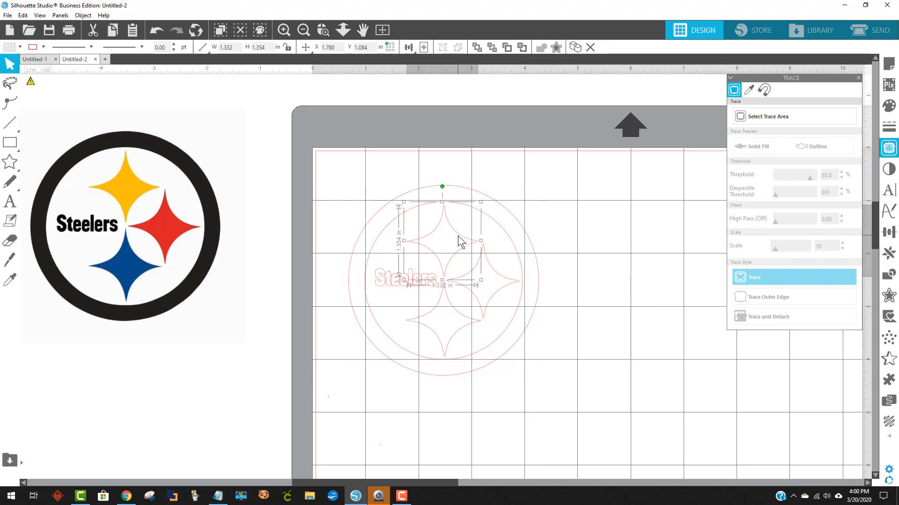
click(12, 46)
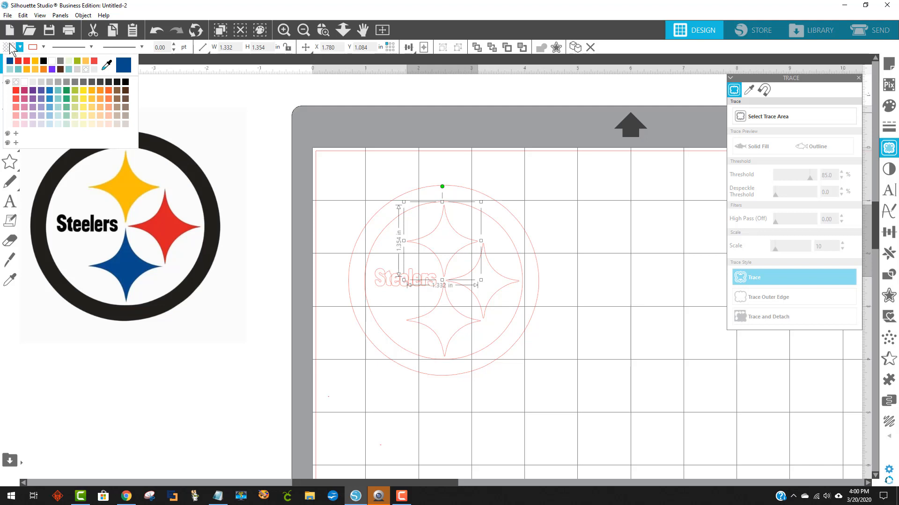
click(108, 67)
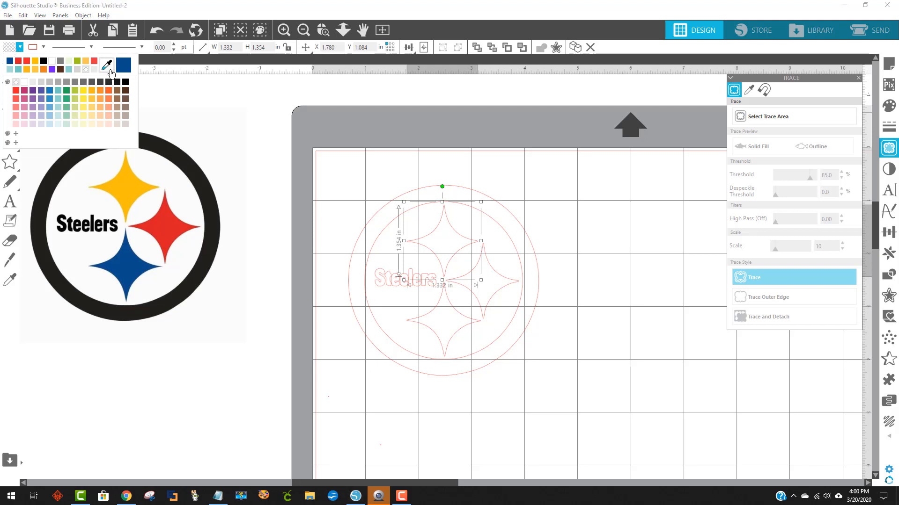
click(126, 186)
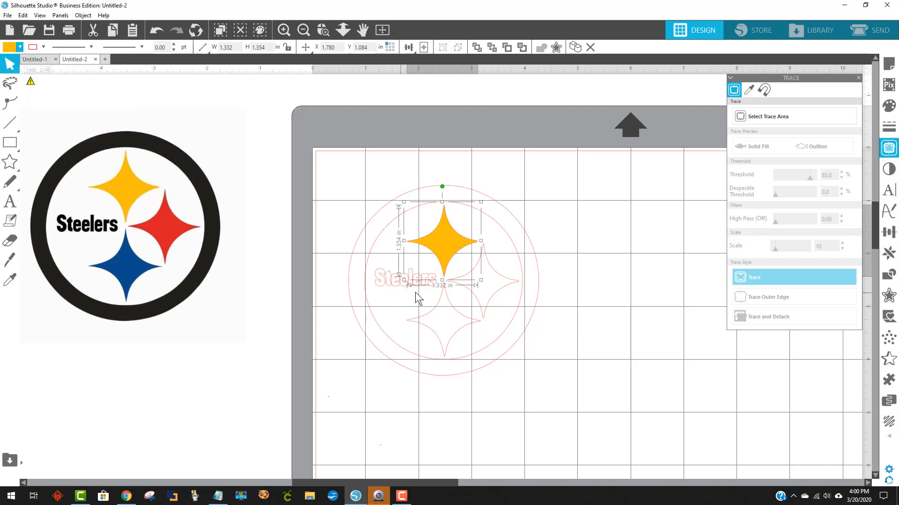
Fill the traced right star with the red sampled from the original logo
click(511, 288)
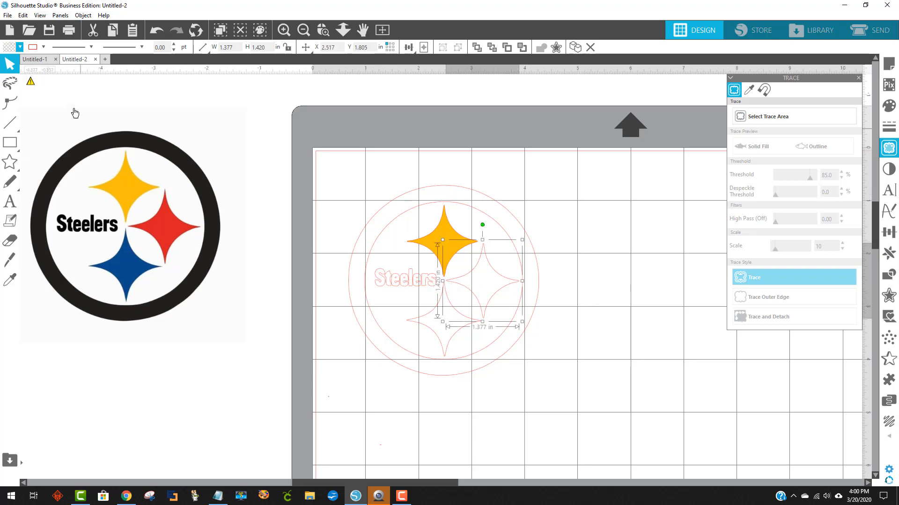
click(20, 46)
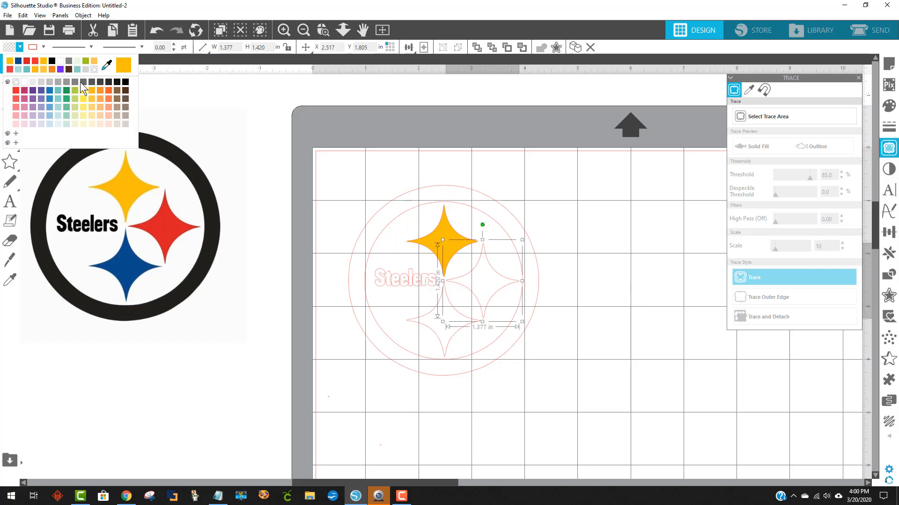
click(107, 65)
click(165, 221)
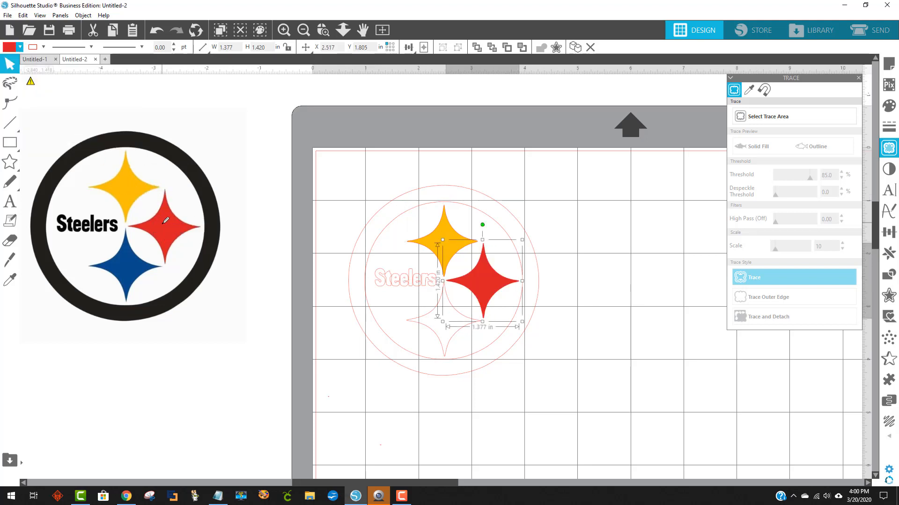
Fill the traced lower star with the blue sampled from the original logo
click(434, 325)
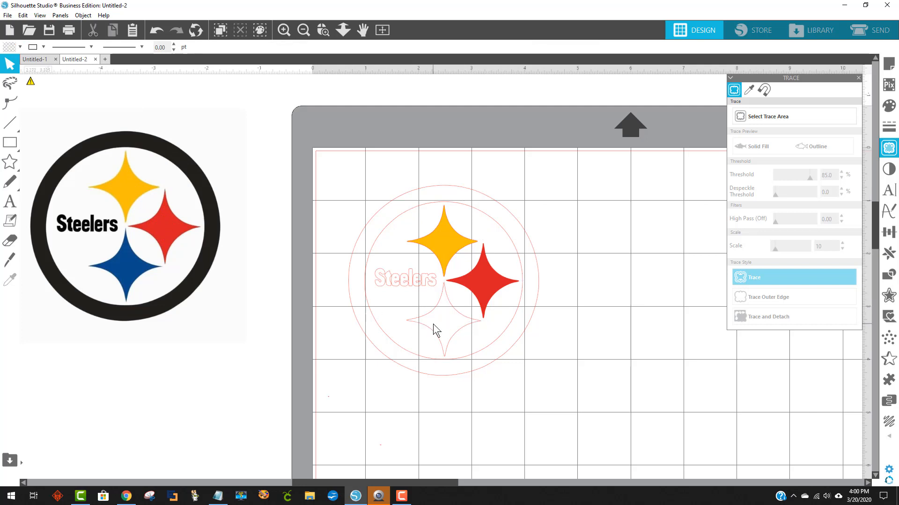
click(431, 316)
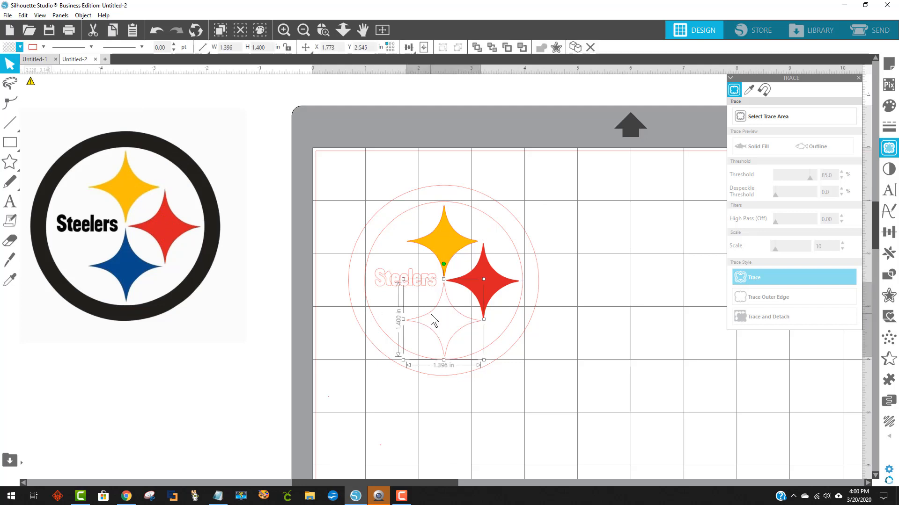
click(9, 47)
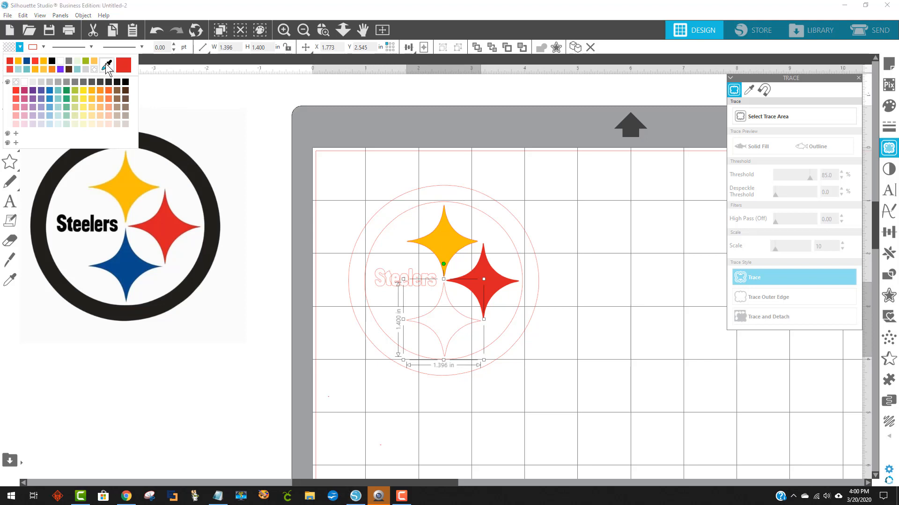
click(108, 66)
click(131, 262)
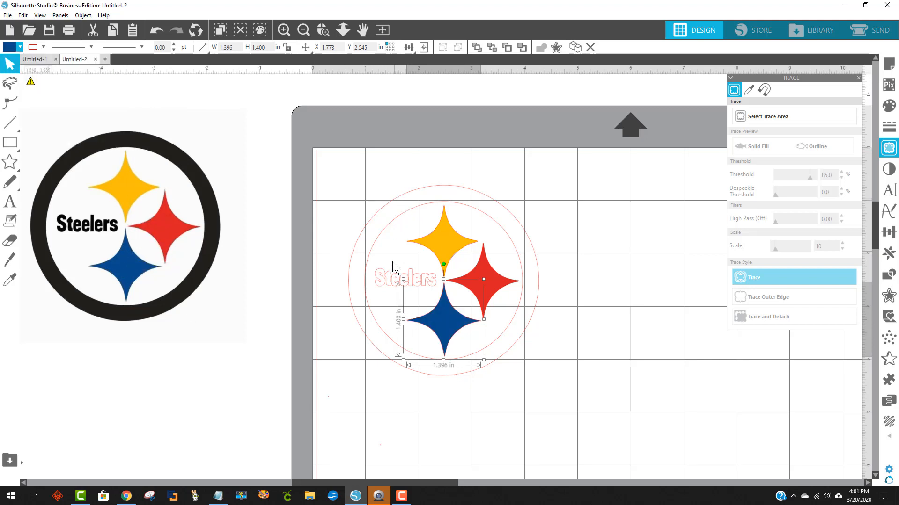
Fill all the traced Steelers letter shapes with black and group them
click(241, 234)
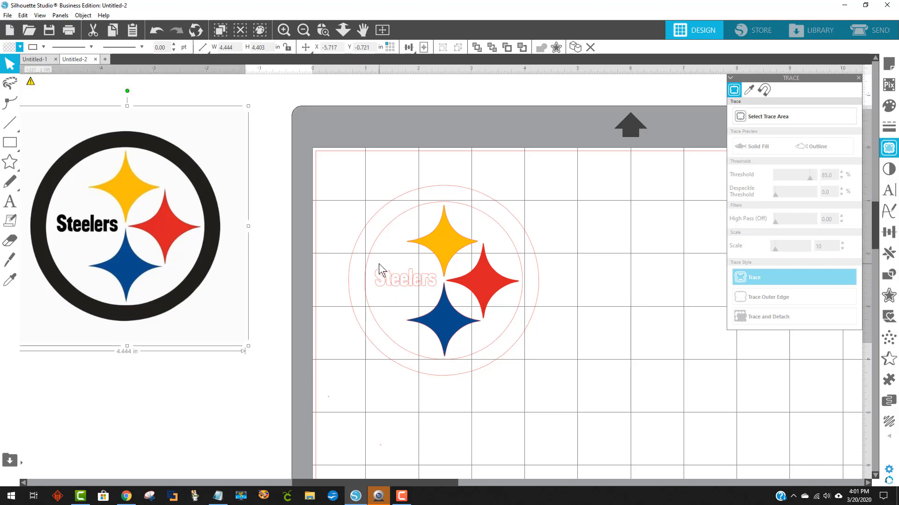
click(377, 262)
drag(370, 256, 440, 297)
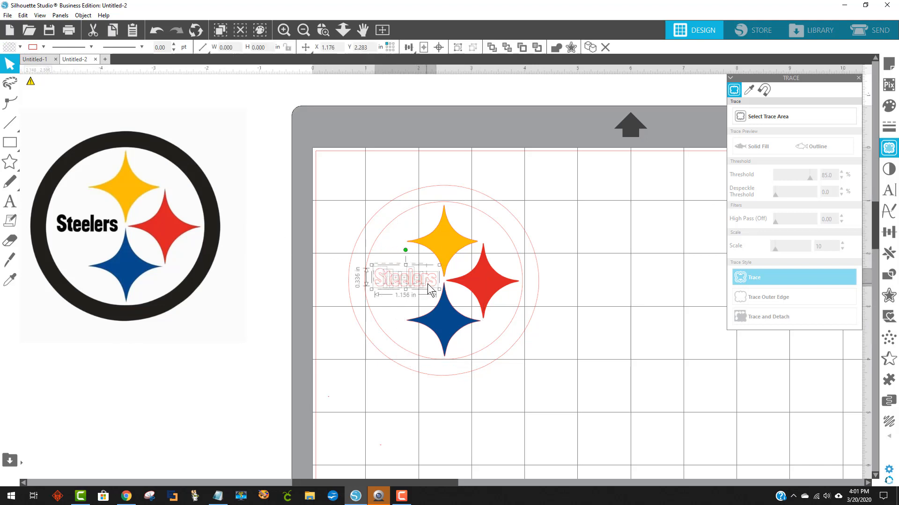
click(20, 47)
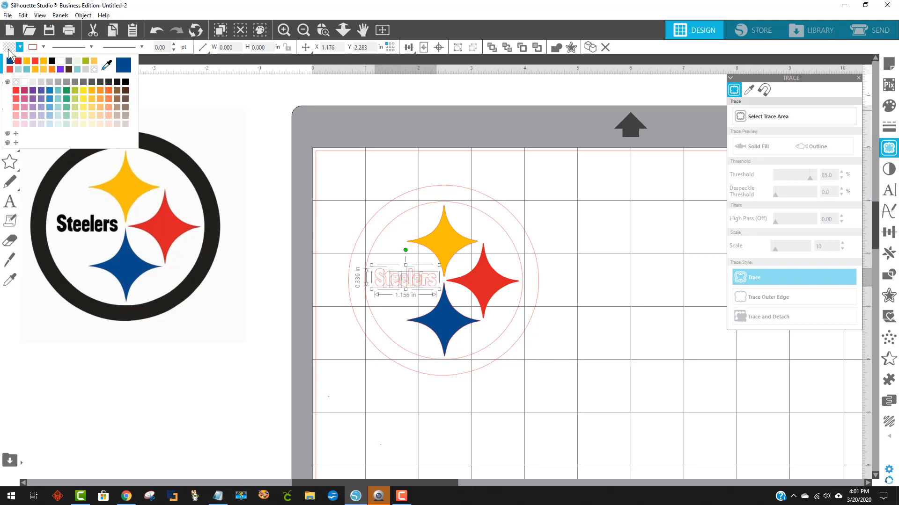
click(126, 83)
right_click(401, 287)
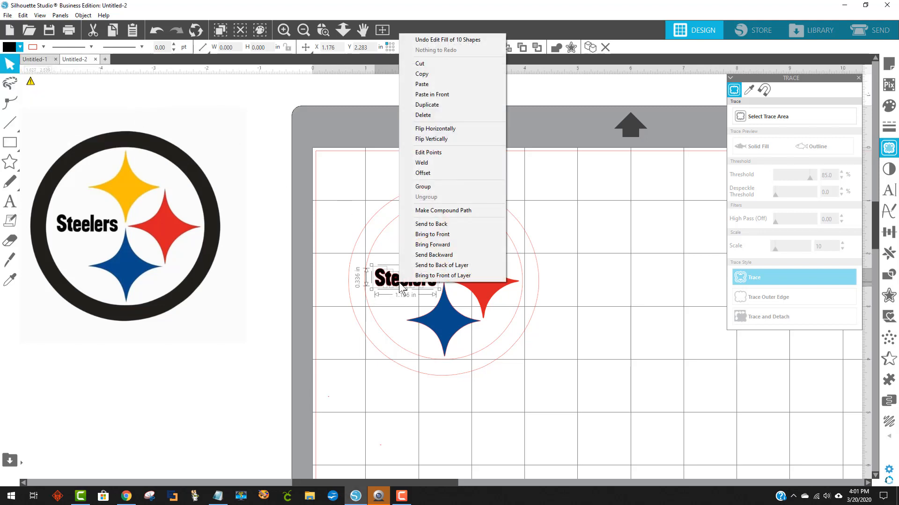
click(444, 188)
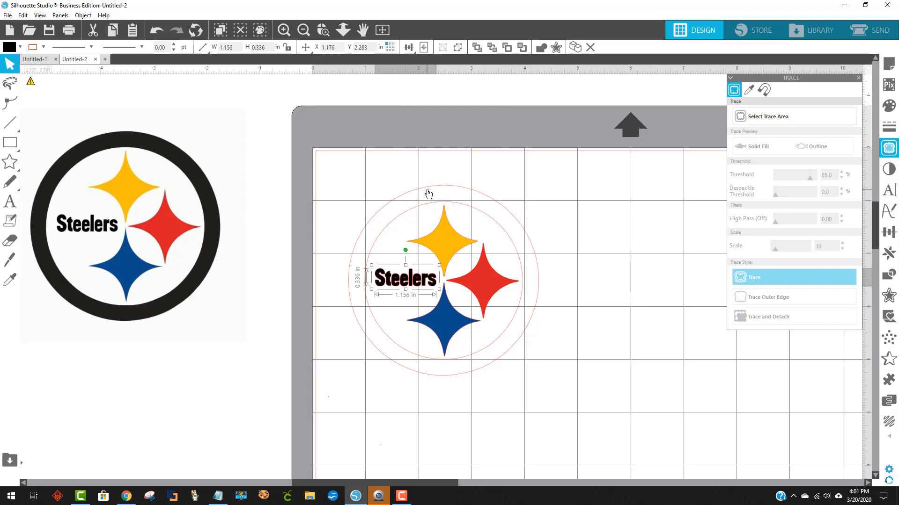
Fill the traced logo's outer circle with black
click(426, 189)
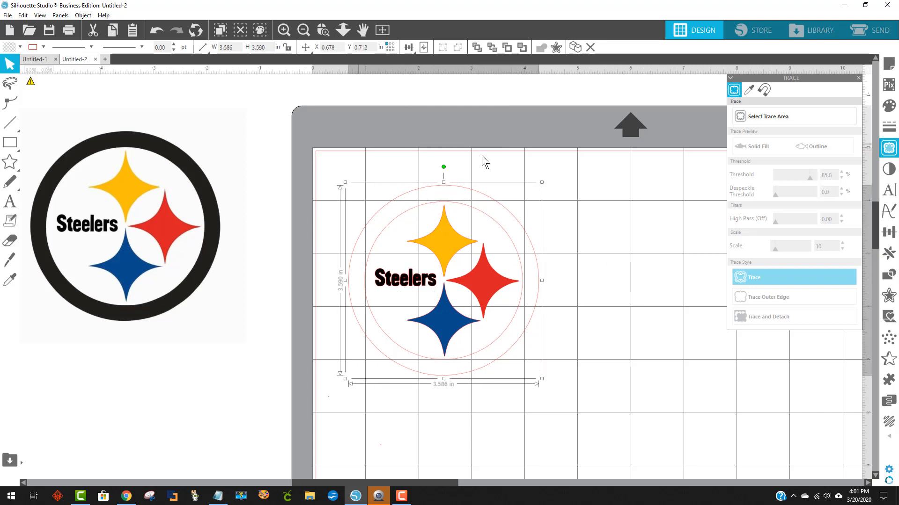
click(19, 46)
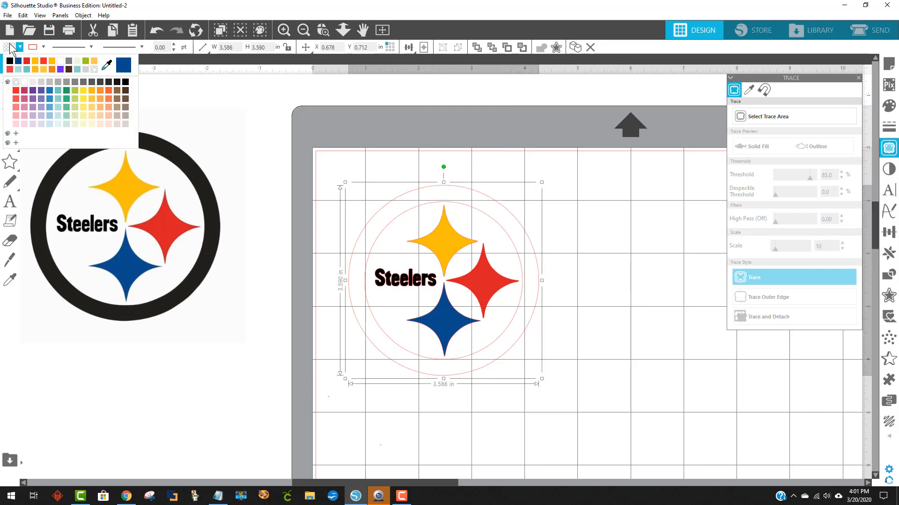
click(21, 67)
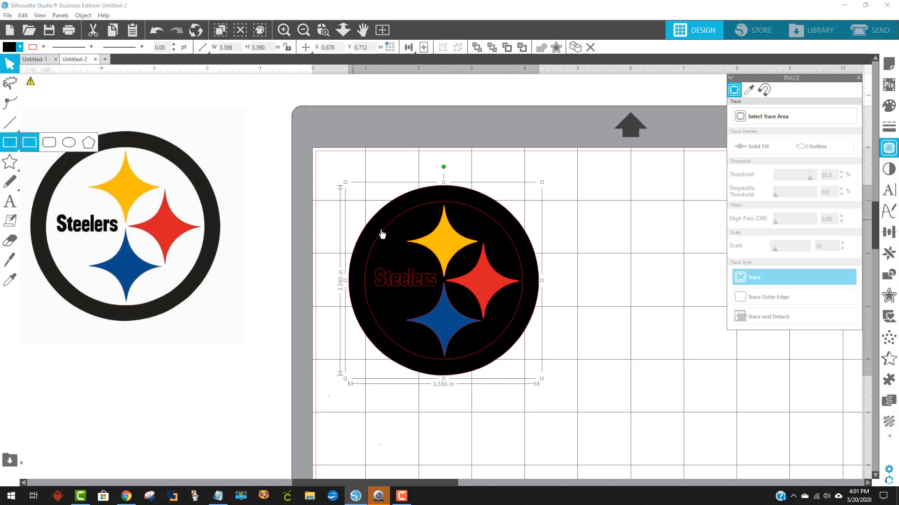
Move the black outer circle away from the other traced logo shapes to expose the unfilled inner circle
click(597, 195)
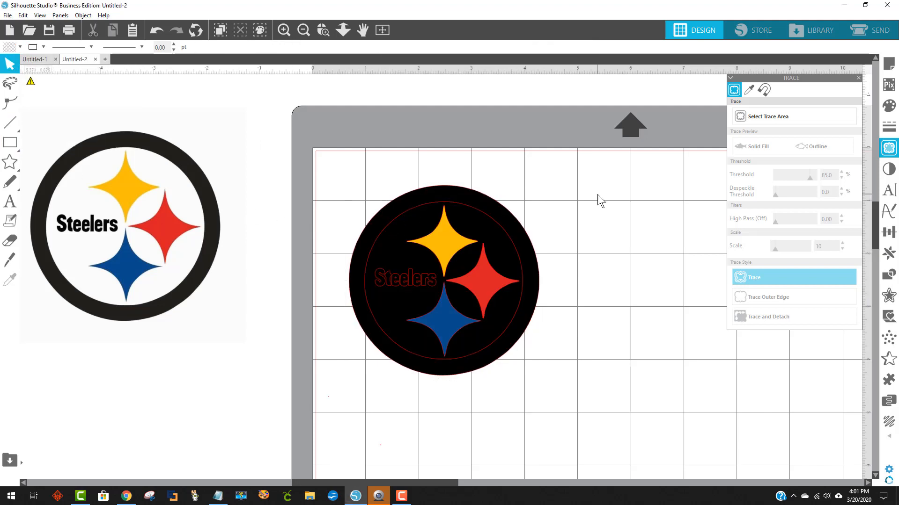
click(409, 213)
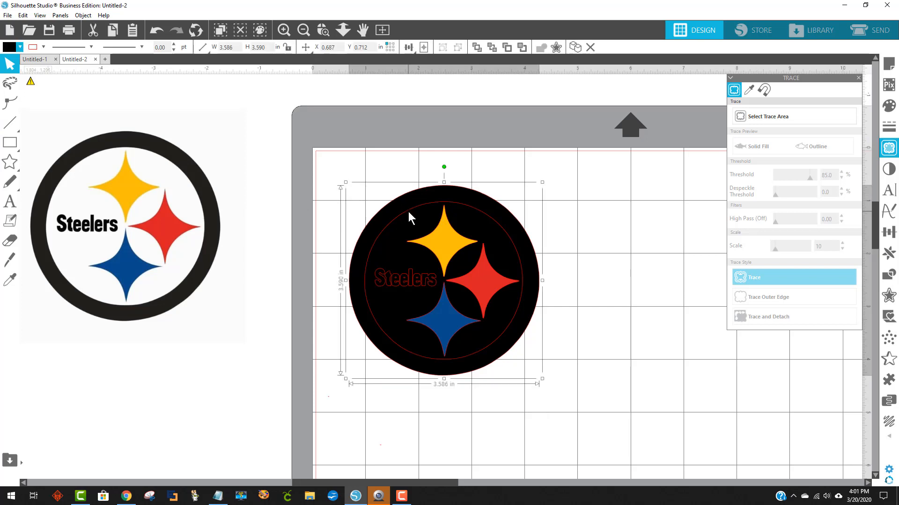
double_click(407, 214)
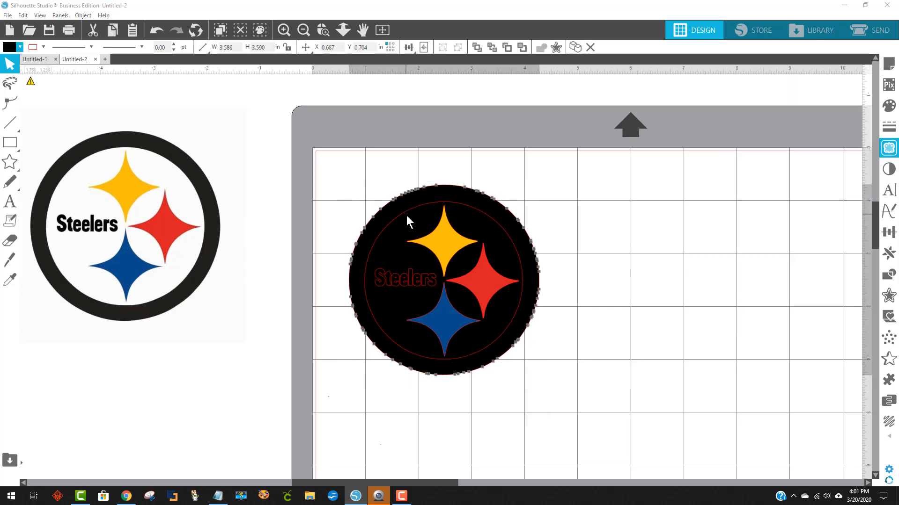
click(524, 198)
drag(457, 201, 268, 267)
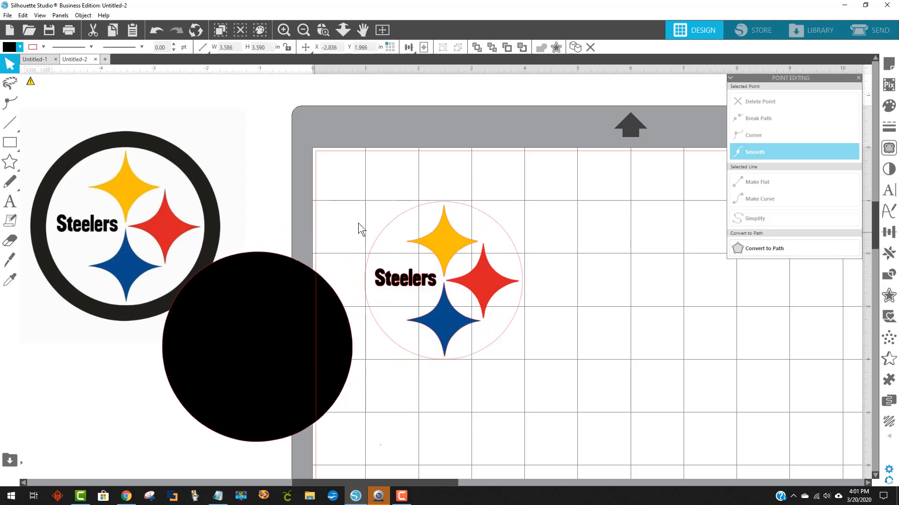
Fill the inner circle with white and move the black outer circle back around it to form the ring
click(418, 209)
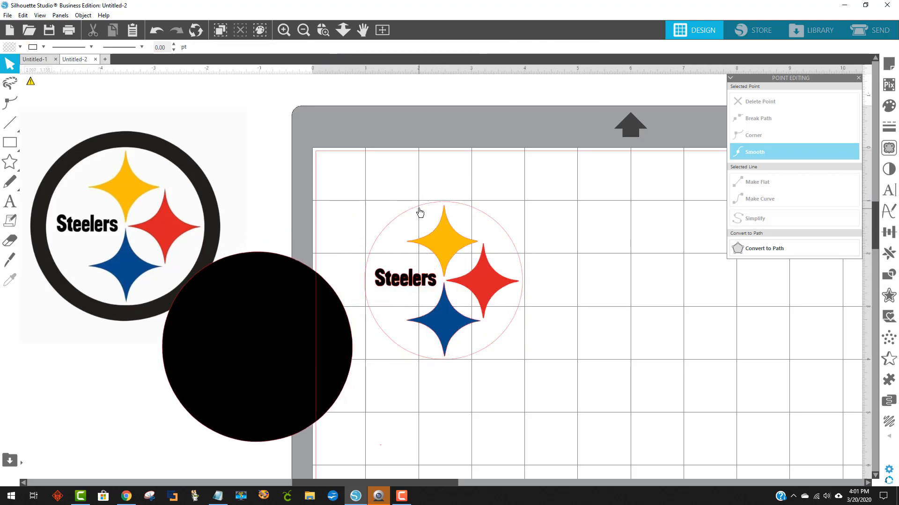
click(20, 46)
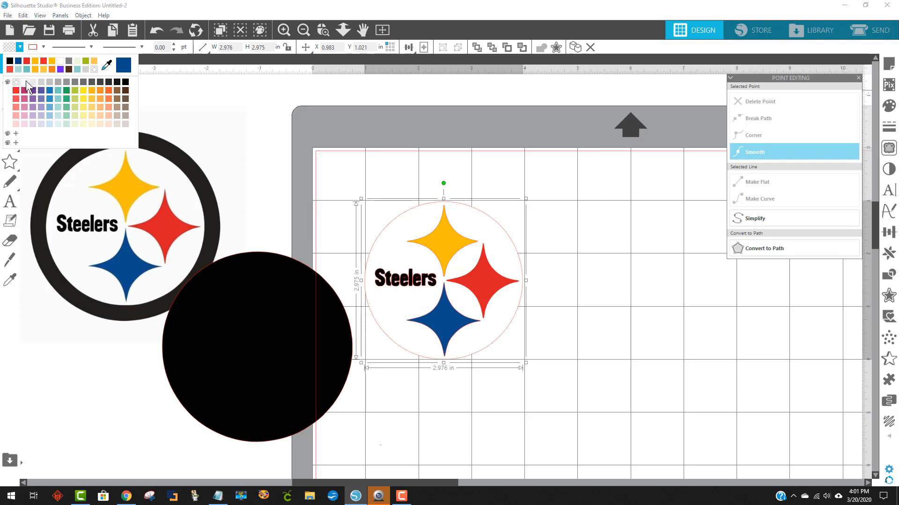
drag(225, 339, 409, 274)
key(Right)
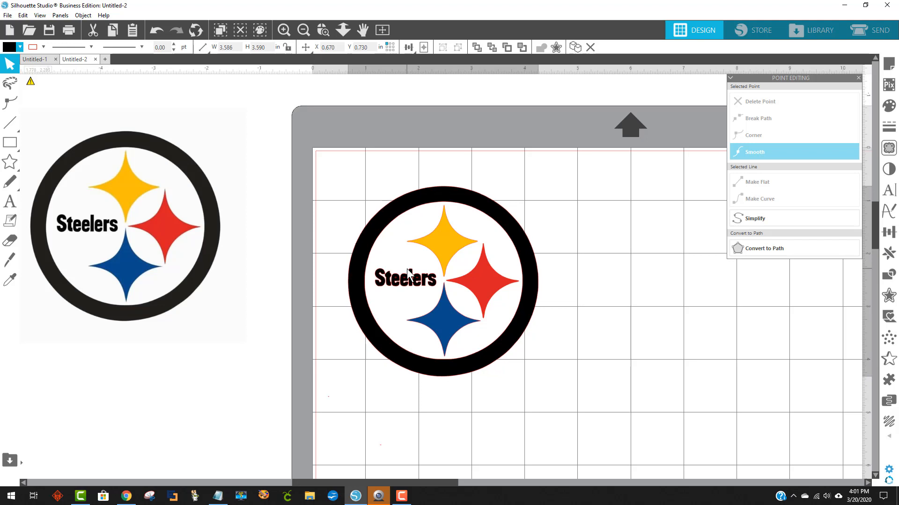
click(537, 379)
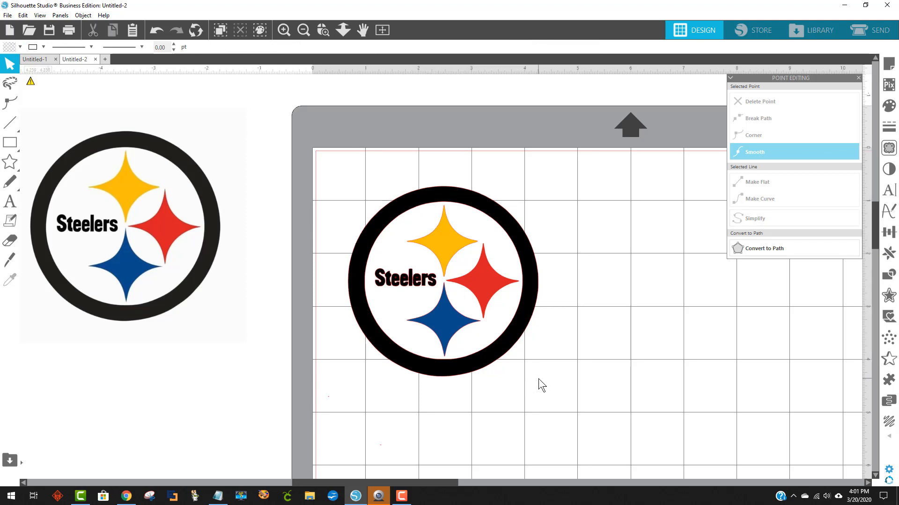
Remove the red line colour from all the traced logo shapes and group them
drag(348, 208, 570, 406)
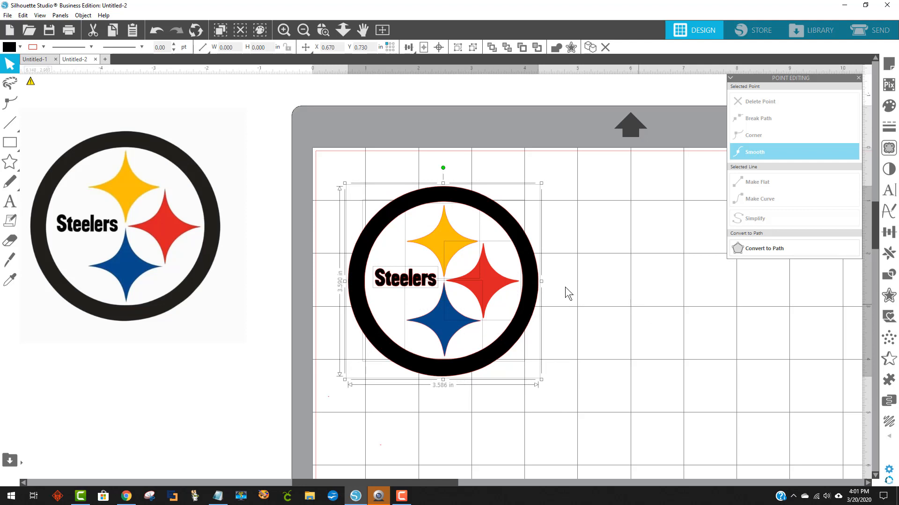
click(41, 46)
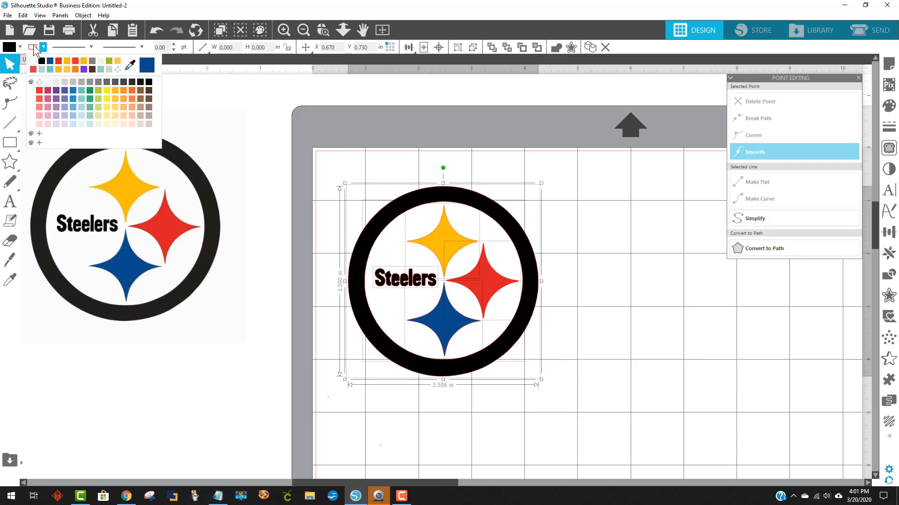
click(599, 310)
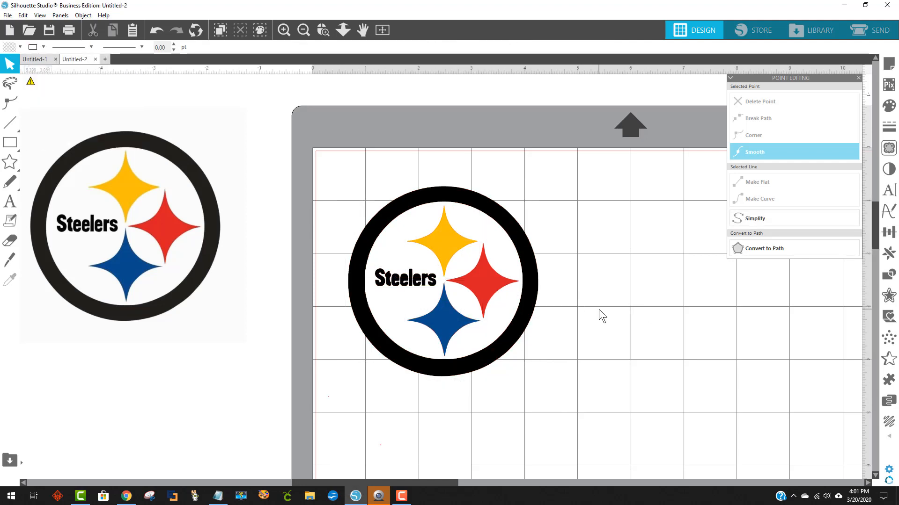
drag(519, 377, 335, 170)
right_click(428, 242)
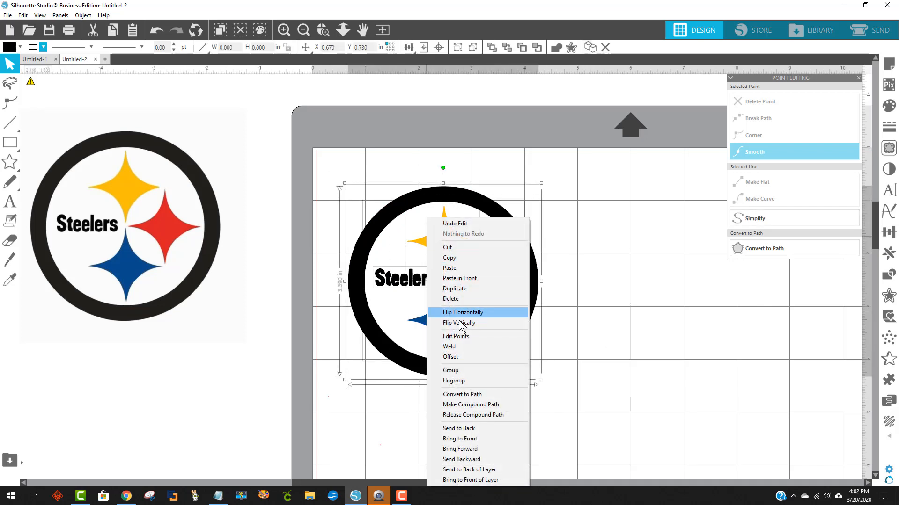
click(471, 373)
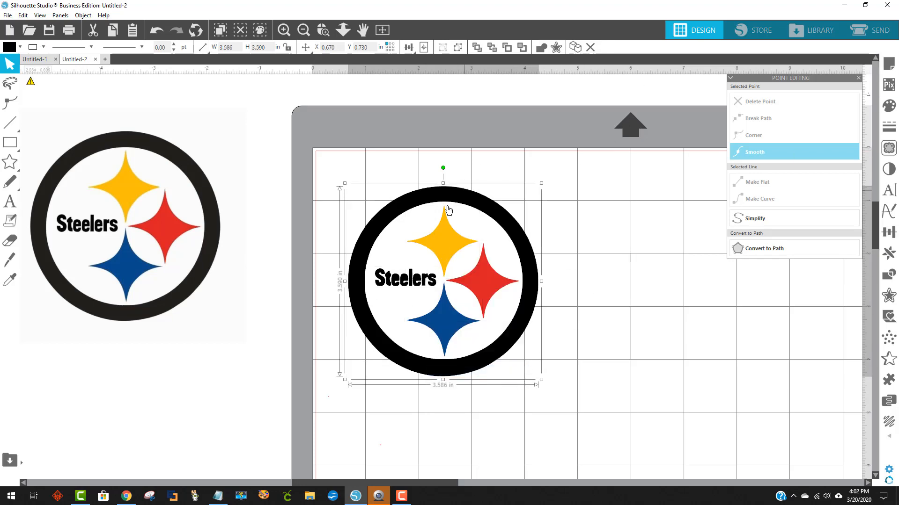
Set up the Send workspace to cut by fill colour with only black, RGB (0,0,0), enabled
click(878, 33)
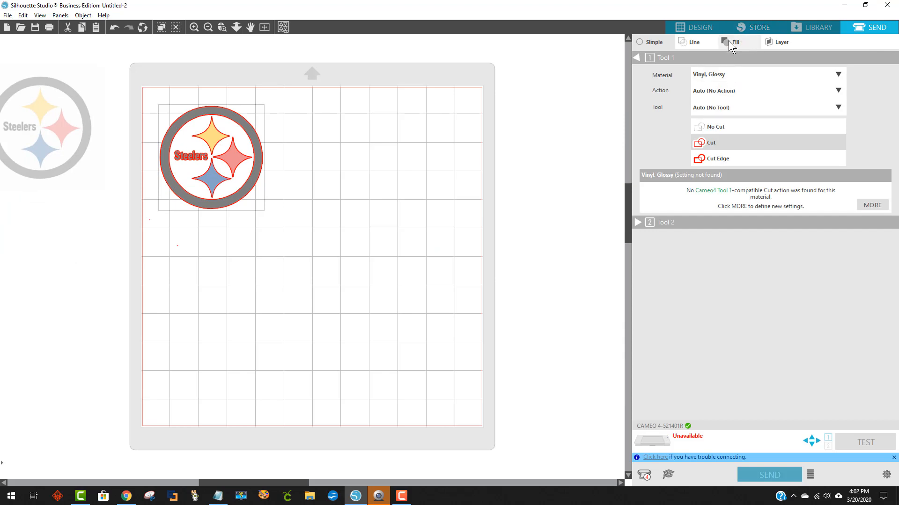
click(733, 44)
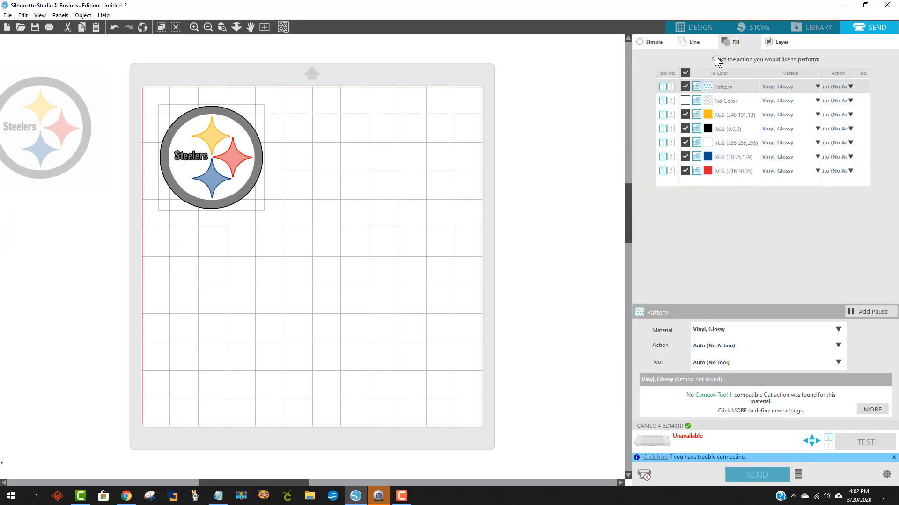
click(684, 73)
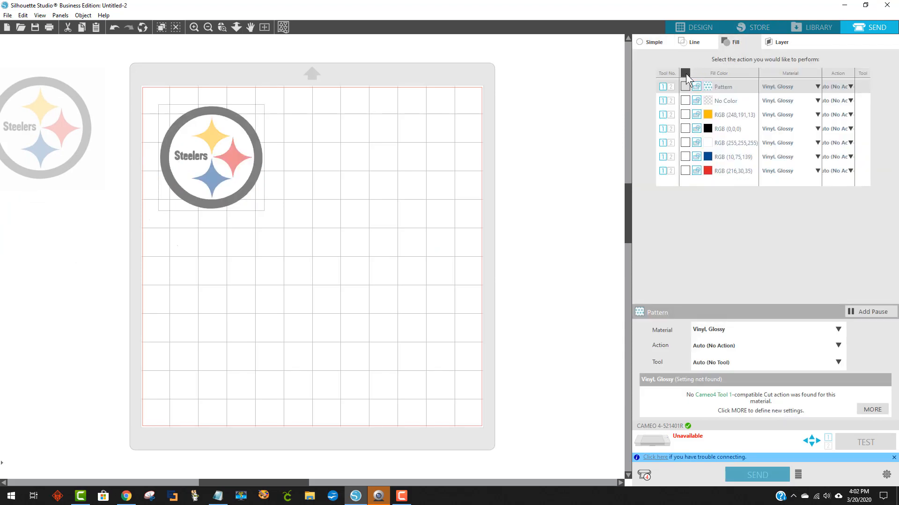
click(685, 128)
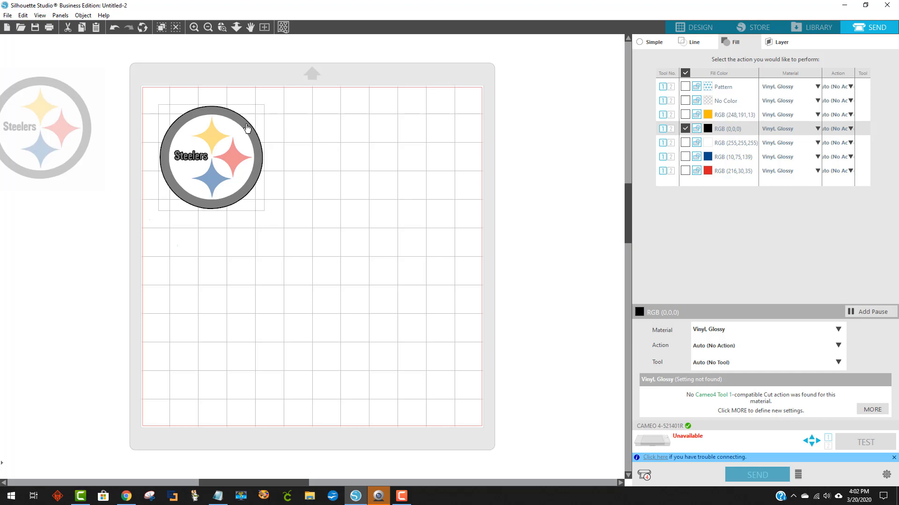
Ungroup the logo on the cutting mat and pull the white and black circles away from the stars and lettering
drag(237, 136, 369, 136)
click(431, 164)
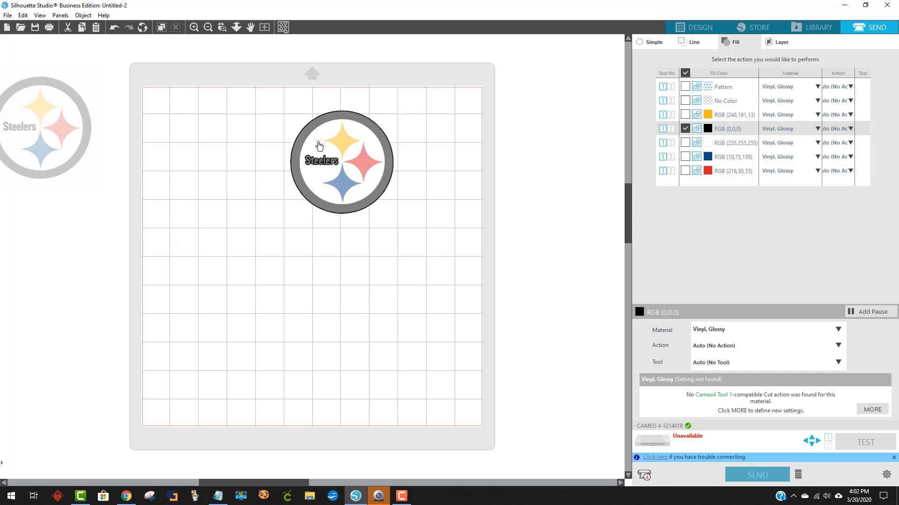
right_click(379, 142)
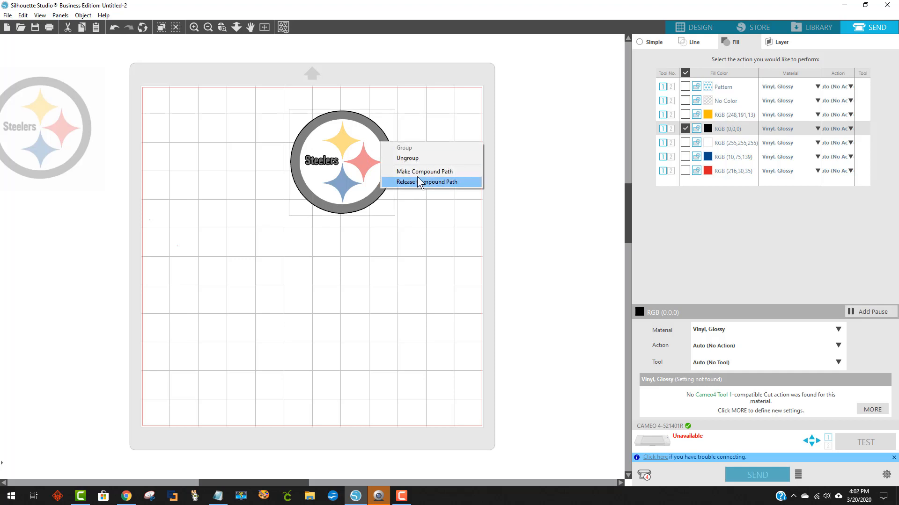
click(417, 156)
click(413, 231)
drag(326, 146, 193, 162)
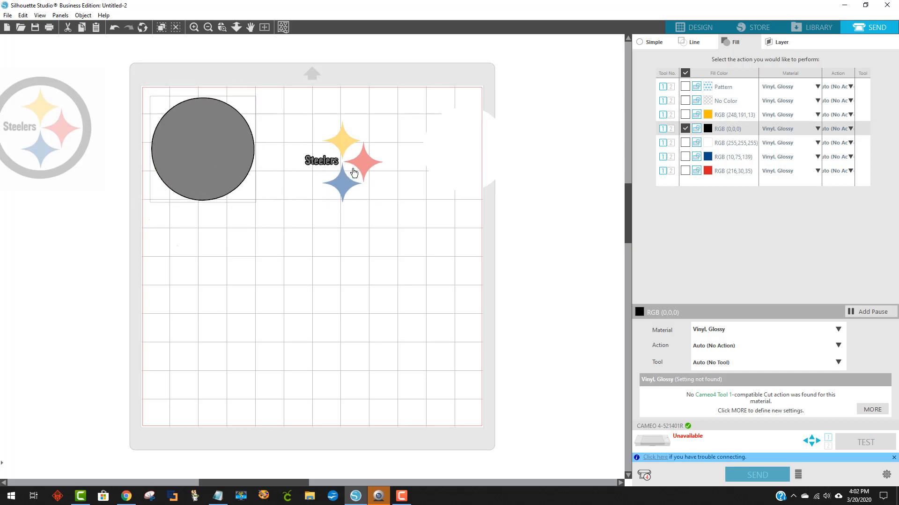
Enable only the yellow fill, RGB (248,191,13), for cutting and move the yellow star up, away from the other stars
click(685, 129)
click(684, 114)
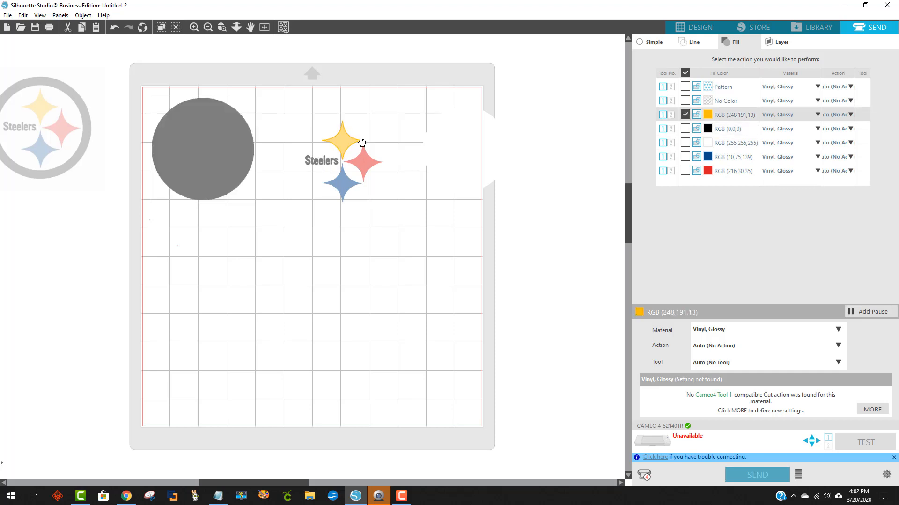
drag(349, 138, 364, 106)
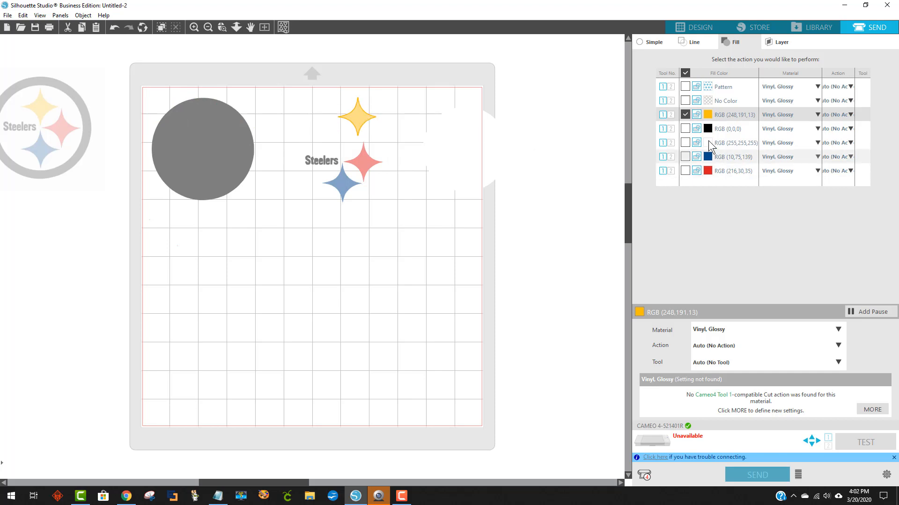
Enable cutting for the white fill, RGB (255,255,255), alone, followed by the blue fill, RGB (10,75,139), alone
click(685, 115)
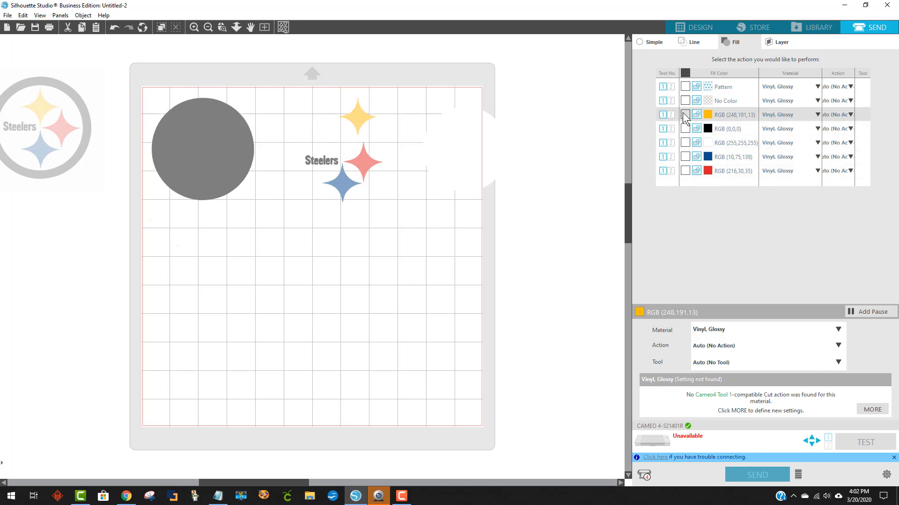
click(685, 143)
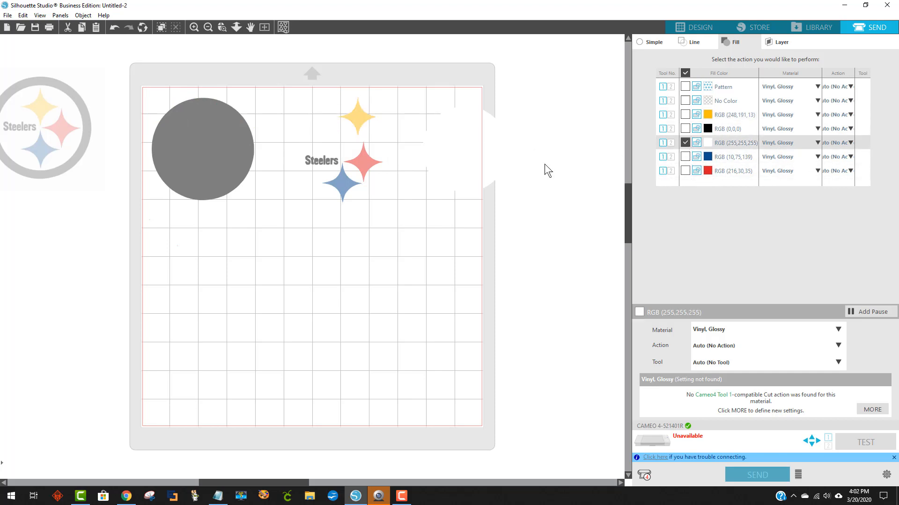
click(457, 150)
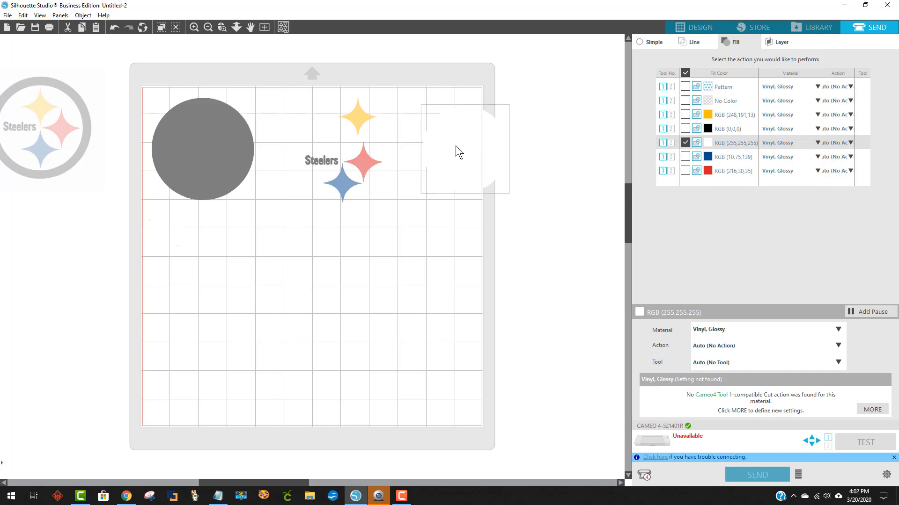
click(685, 156)
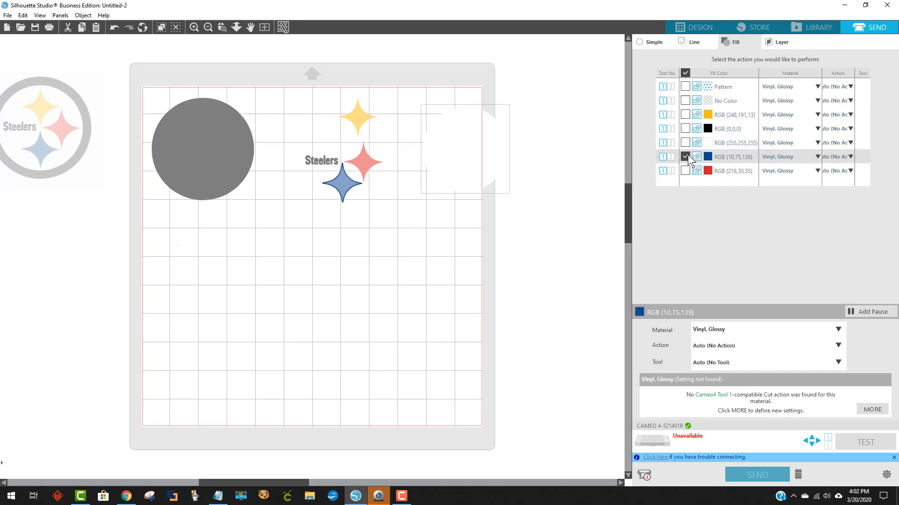
Return to the Design workspace and undo the shape moves and the ungrouping until the logo is reassembled
click(685, 29)
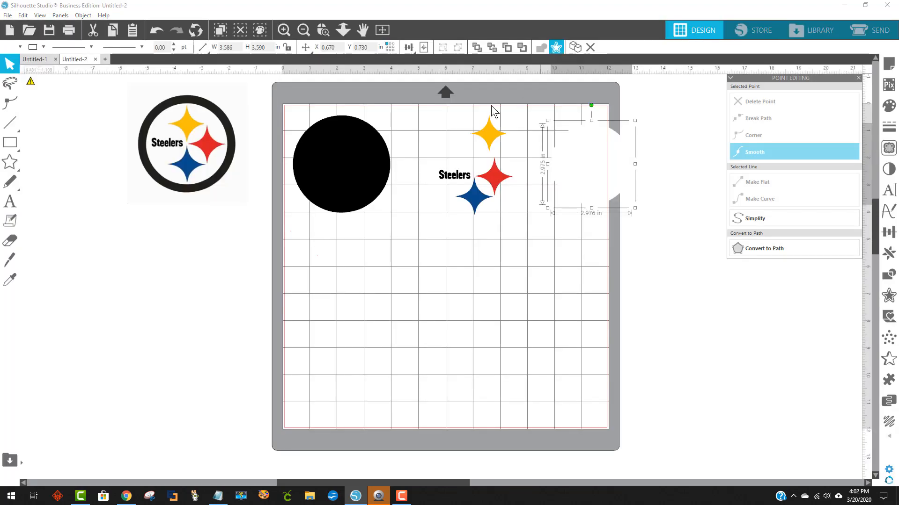
click(156, 31)
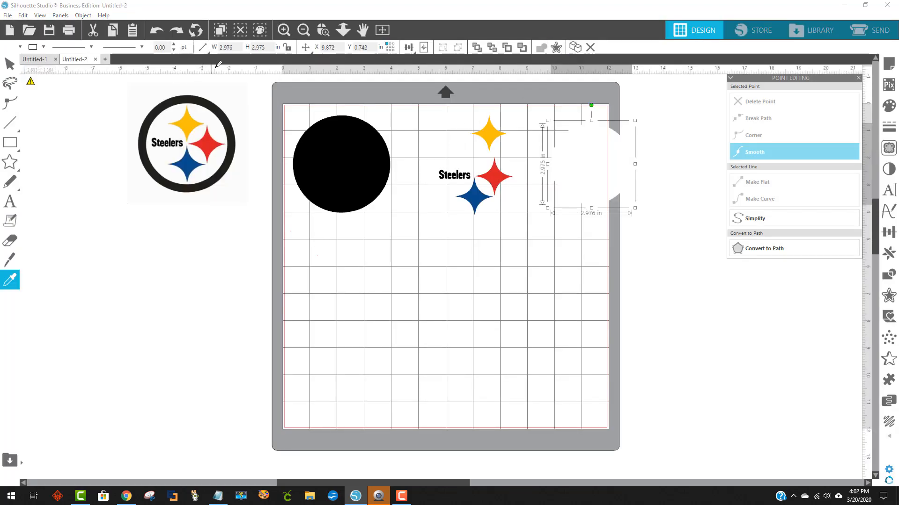
key(ctrl+z)
key(ctrl+z)
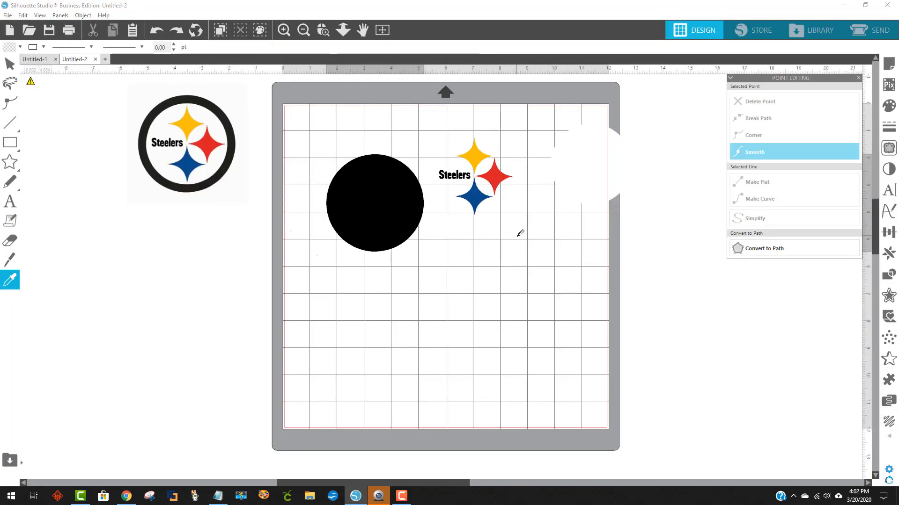
key(ctrl+z)
key(ctrl+z)
key(ctrl+z)
key(ctrl+z)
key(ctrl+z)
key(ctrl+z)
click(521, 243)
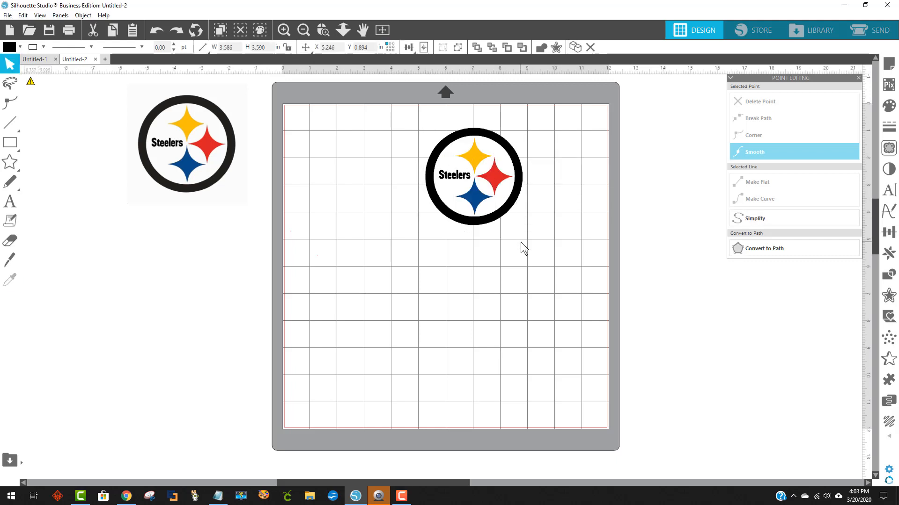
Ungroup the reassembled logo and move its white inner circle and black outer circle off to the right of the stars
drag(489, 135, 447, 140)
right_click(447, 140)
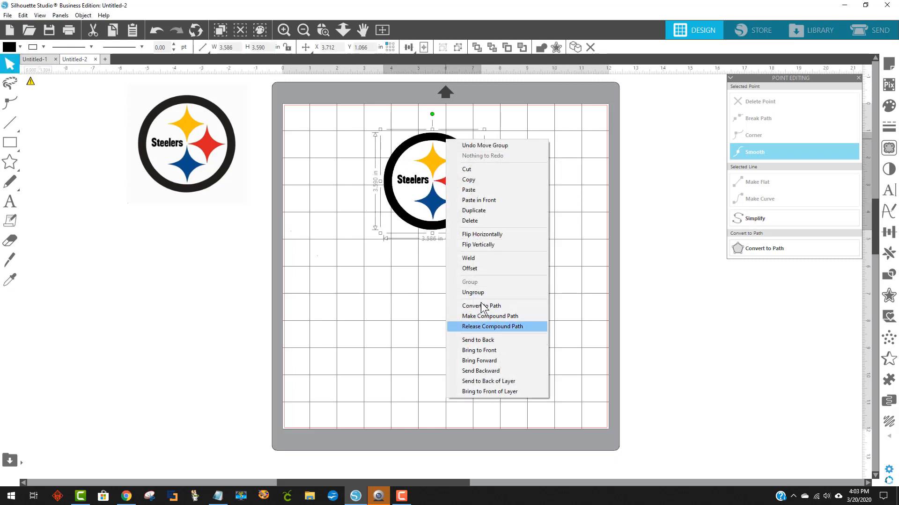
click(472, 292)
click(417, 295)
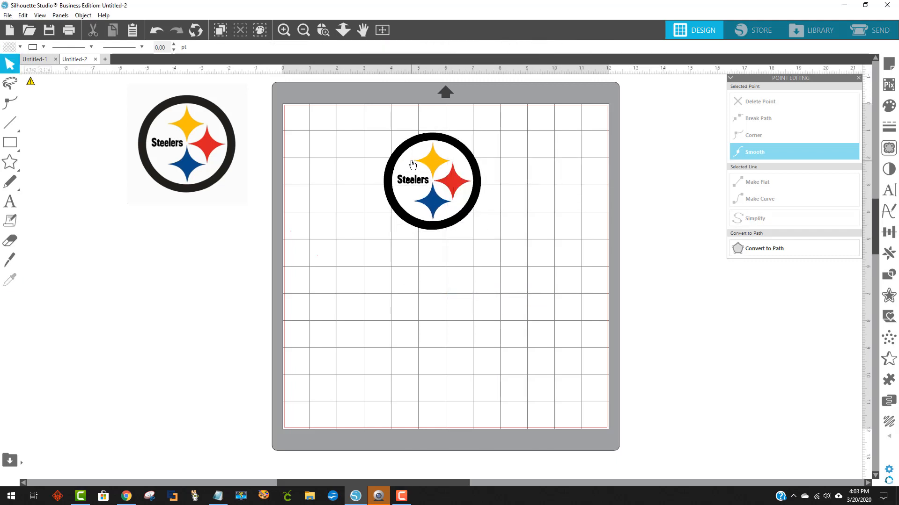
drag(412, 165, 504, 187)
drag(462, 156, 608, 155)
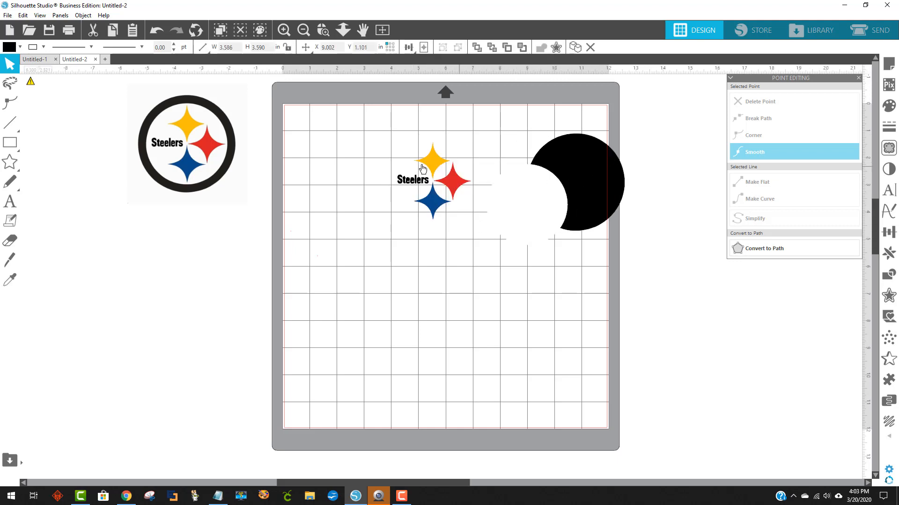
Make the Steelers lettering a compound path and fill it with black
click(402, 180)
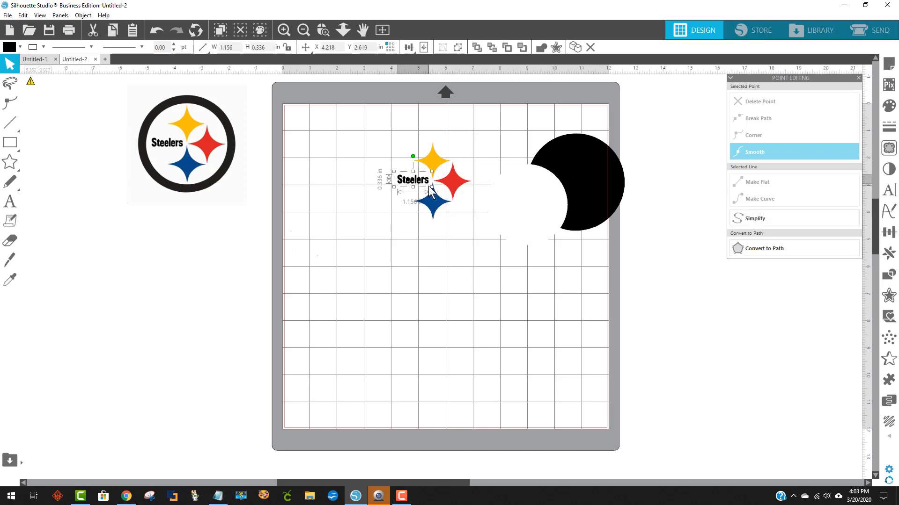
right_click(419, 186)
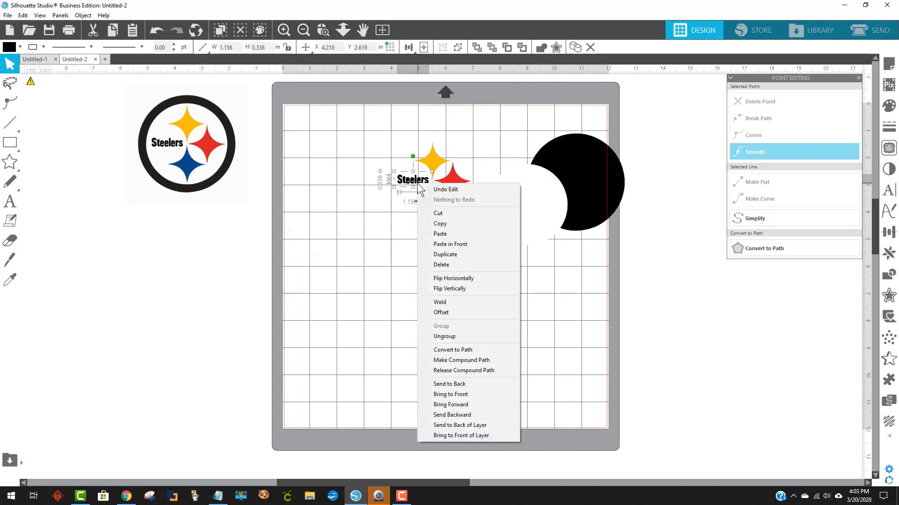
click(468, 361)
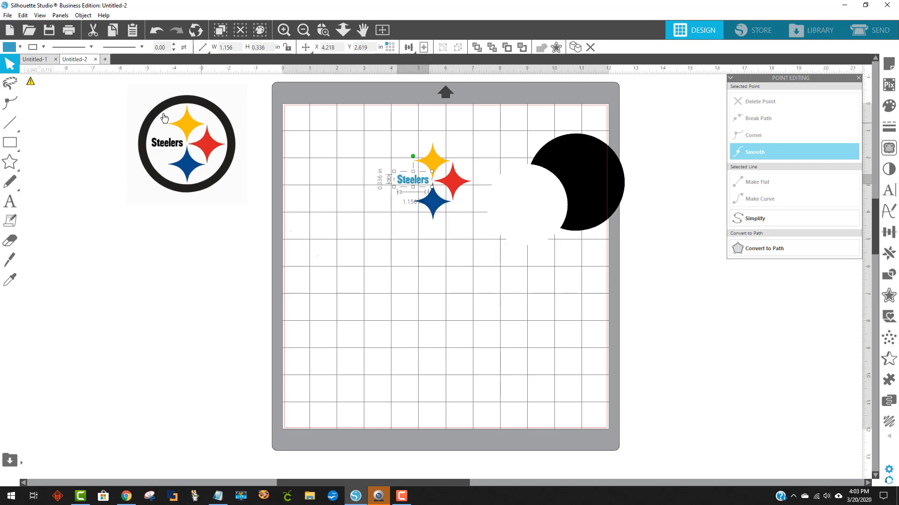
click(14, 47)
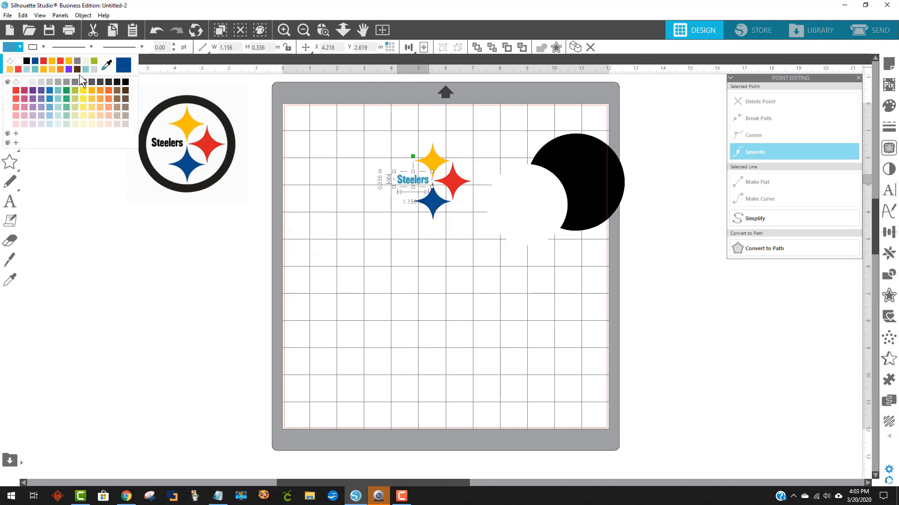
click(30, 64)
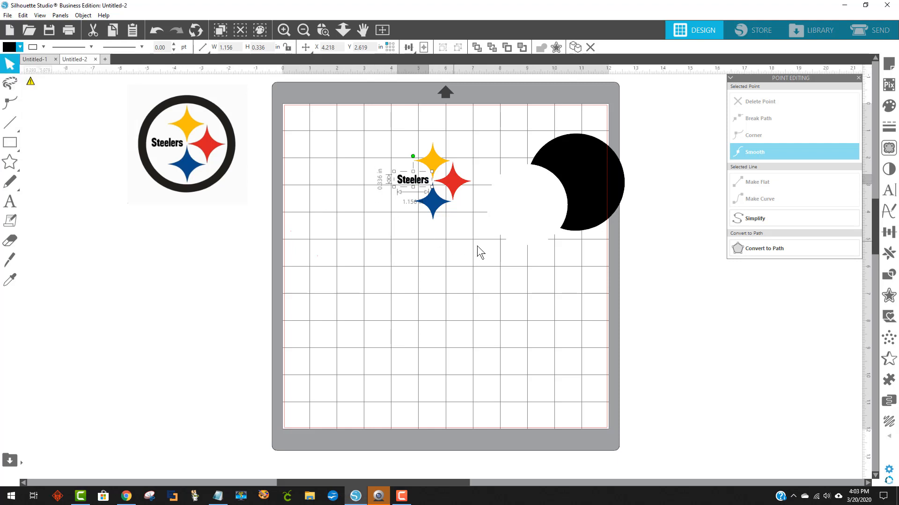
Move the white inner circle and the black outer circle back behind the stars and lettering, centring them to reassemble the logo
drag(538, 236, 435, 211)
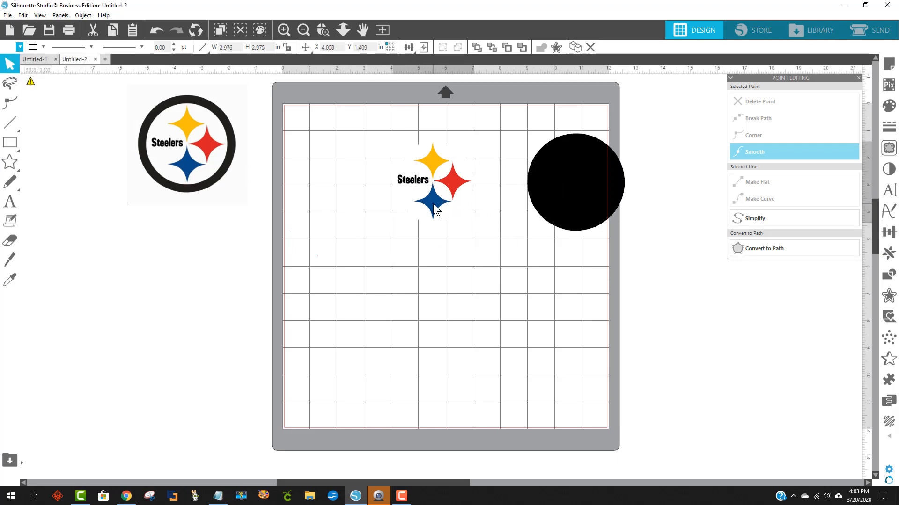
drag(558, 207, 420, 209)
drag(502, 245, 390, 127)
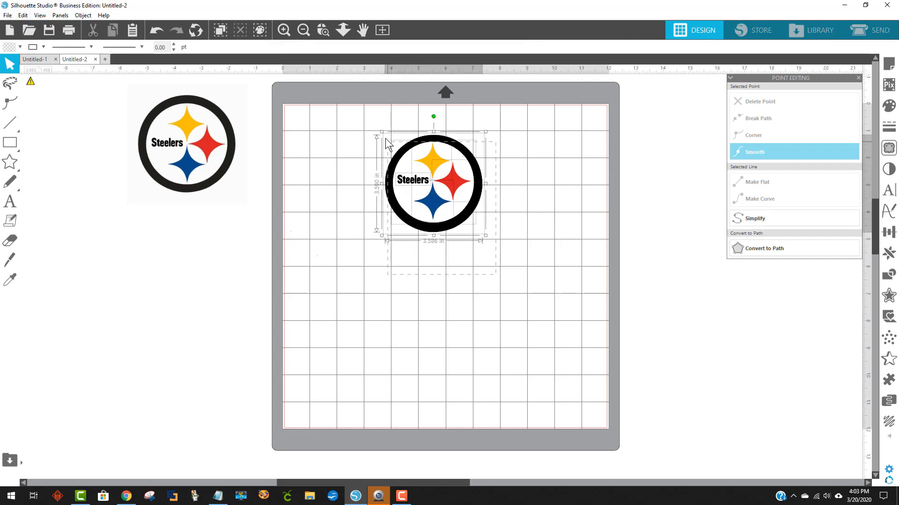
click(493, 217)
drag(464, 220, 462, 220)
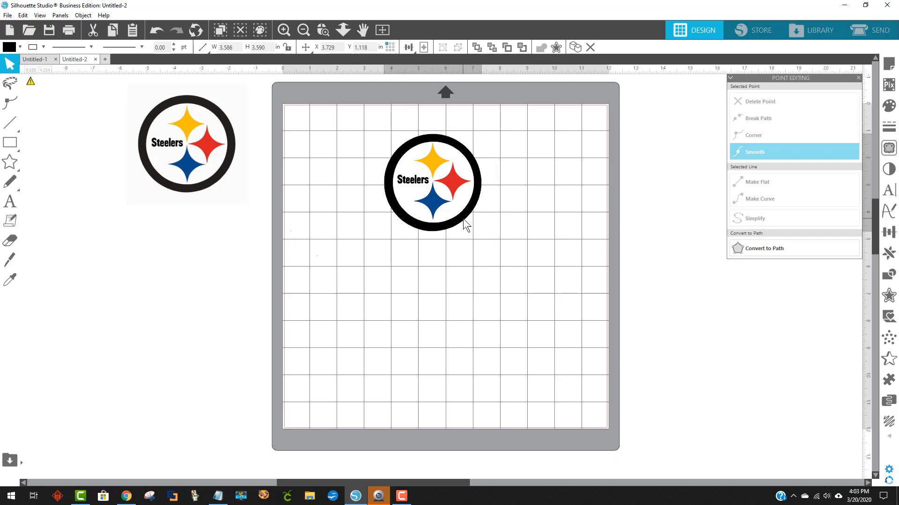
Select all shapes of the reassembled logo and group them
click(464, 223)
right_click(418, 160)
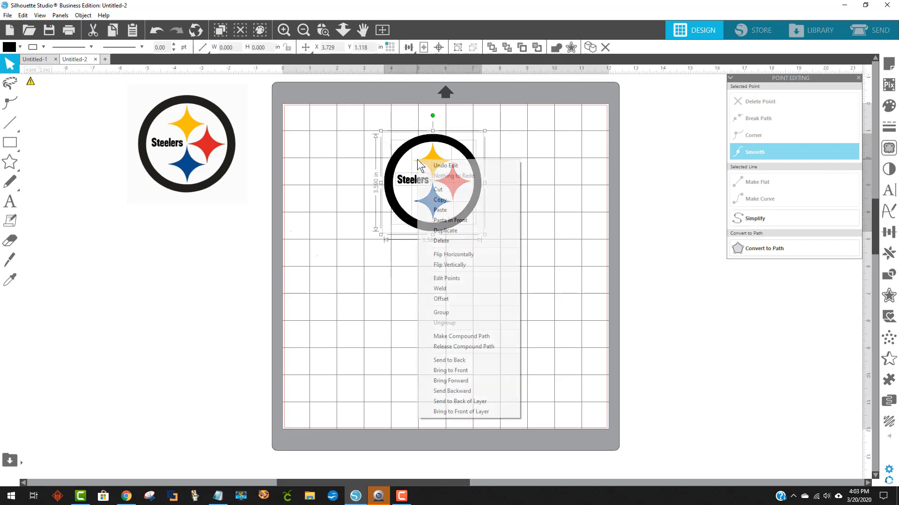
click(443, 312)
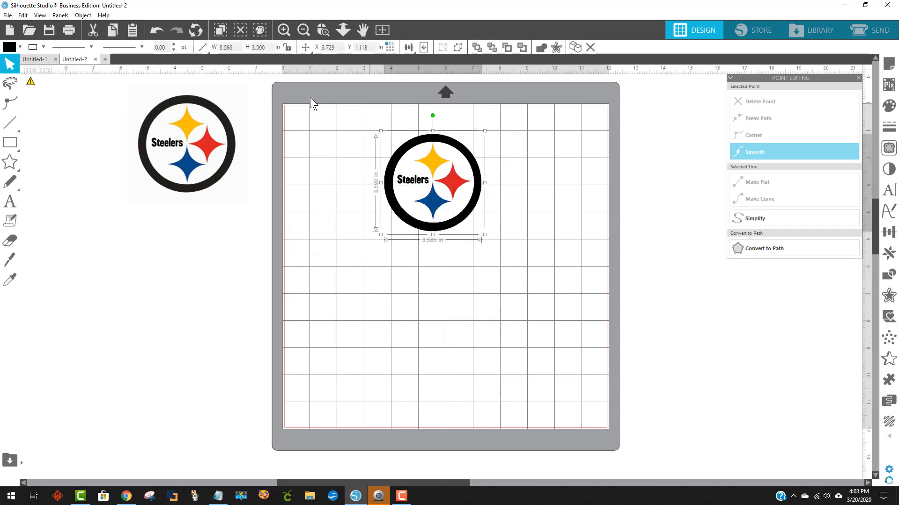
Save the selected logo to the hard drive's Downloads folder as an SVG file named Steelers
click(7, 15)
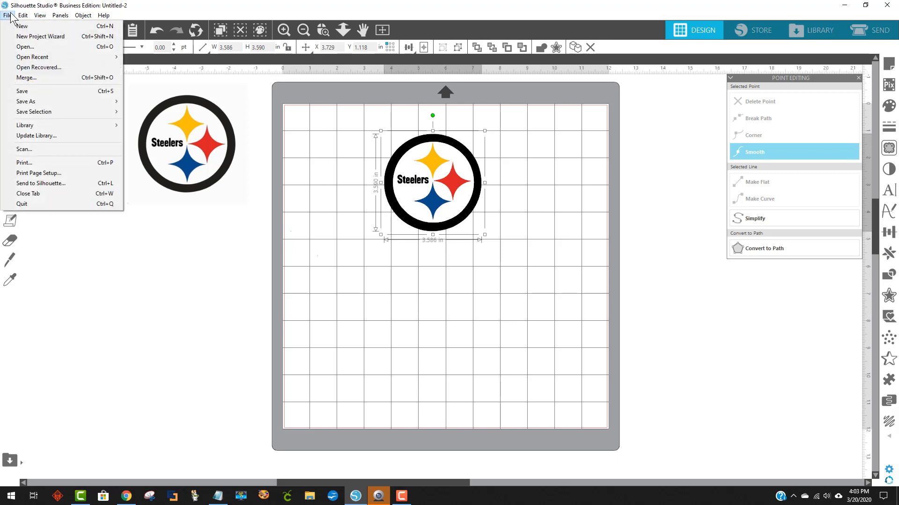
mouse_move(41, 112)
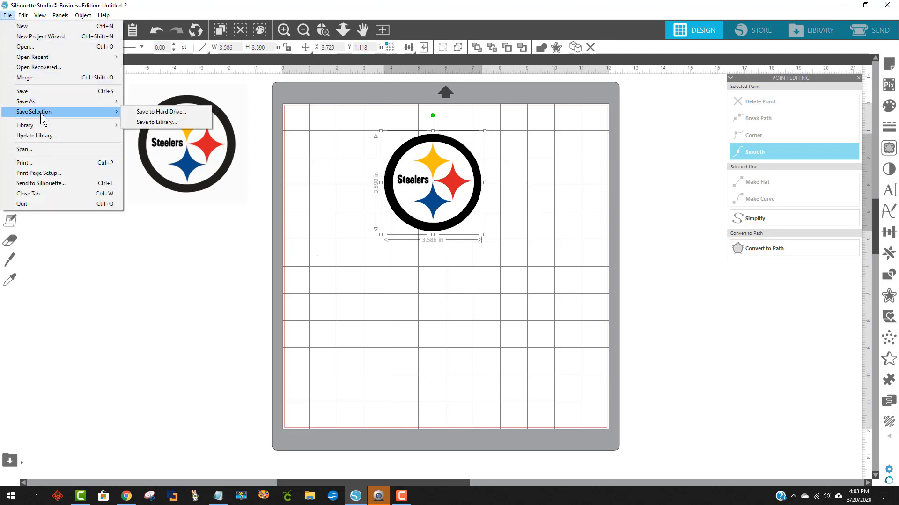
click(169, 111)
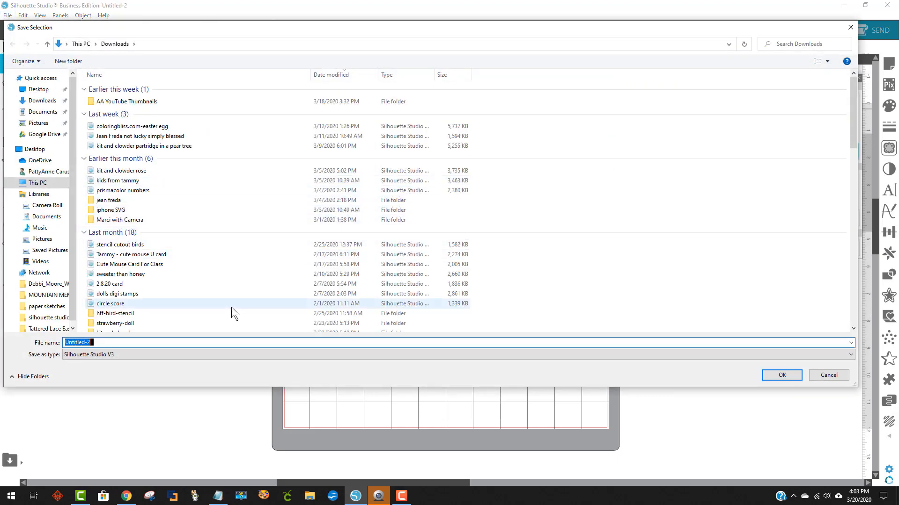
click(150, 358)
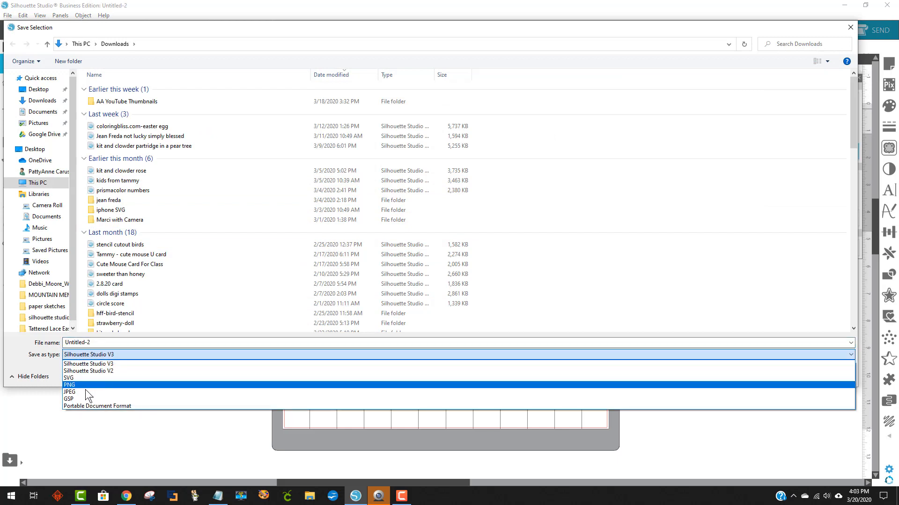
click(77, 378)
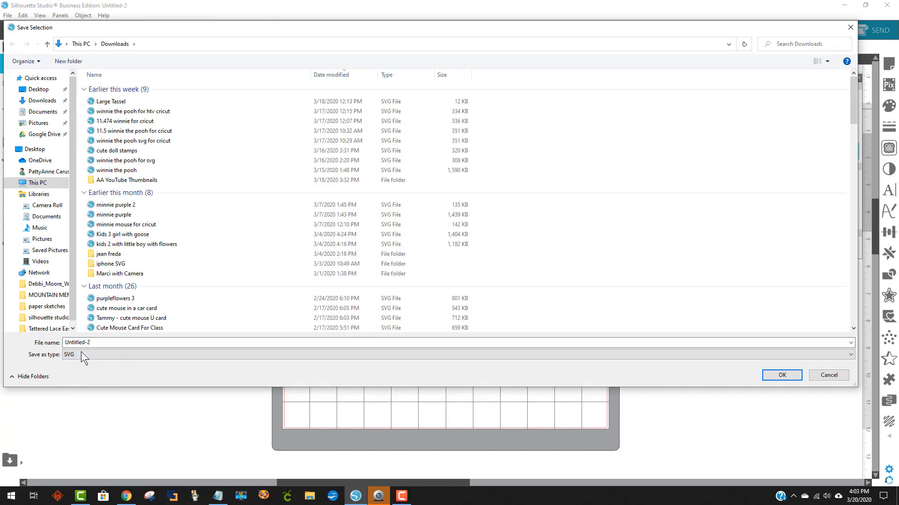
drag(107, 341, 9, 332)
text(Steelers)
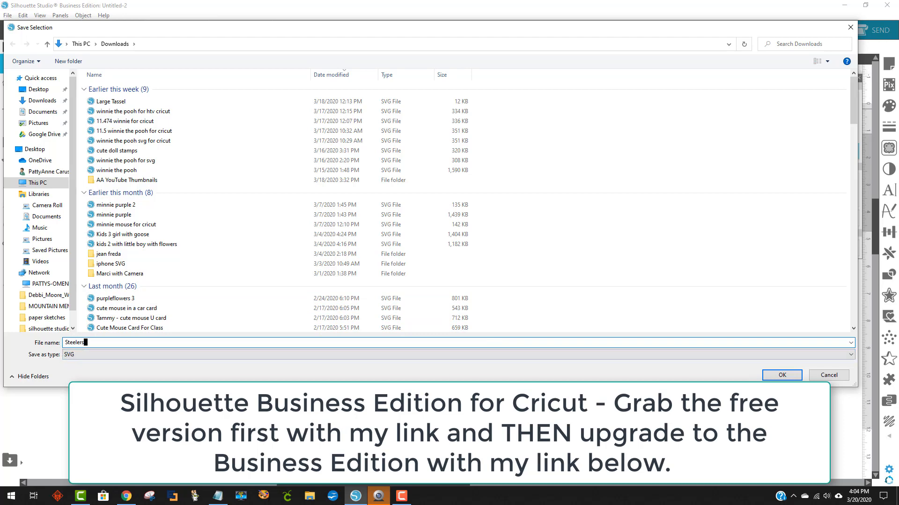
click(772, 377)
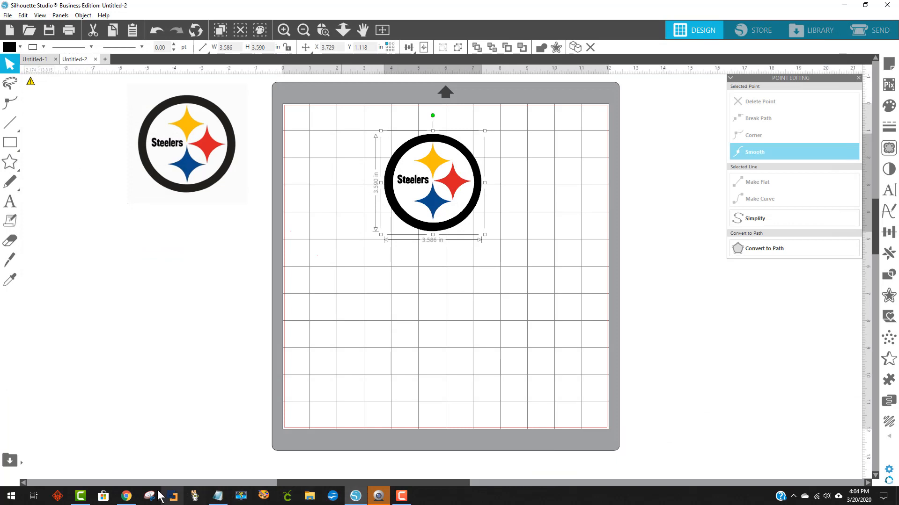
Switch to Cricut Design Space, start a new project and maximize the window
click(285, 497)
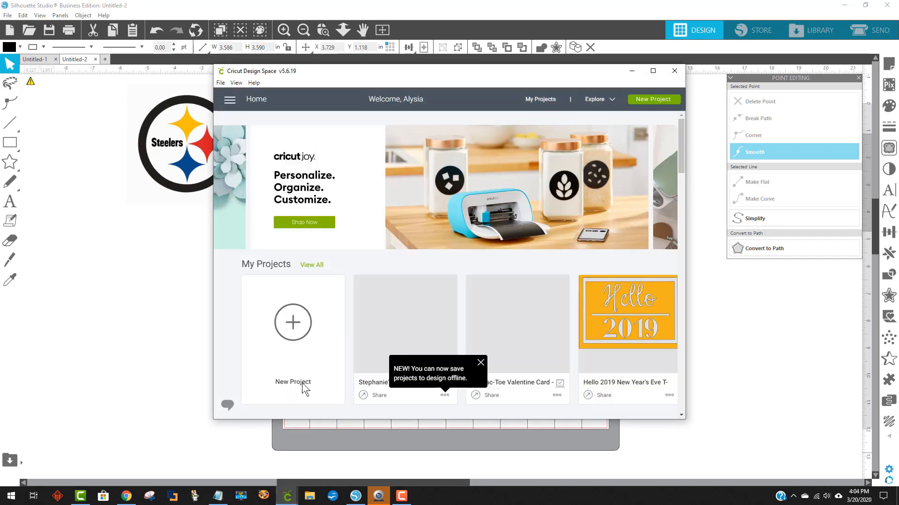
click(298, 343)
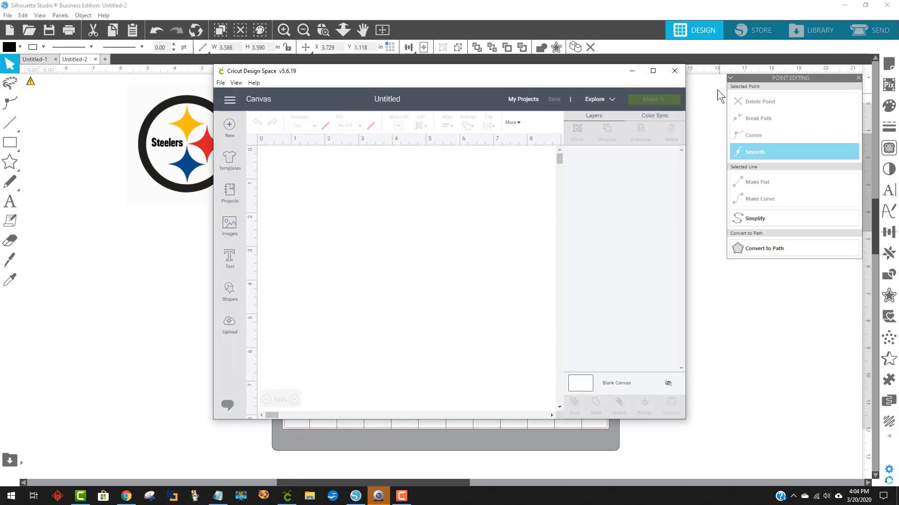
click(651, 71)
Upload the Steelers SVG from the Downloads folder as an image and save it under the name Steelers
click(28, 267)
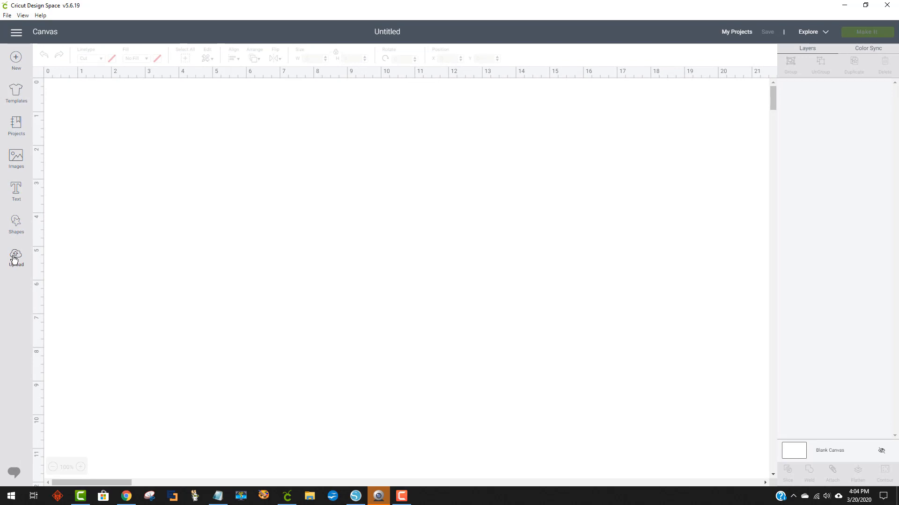
click(241, 233)
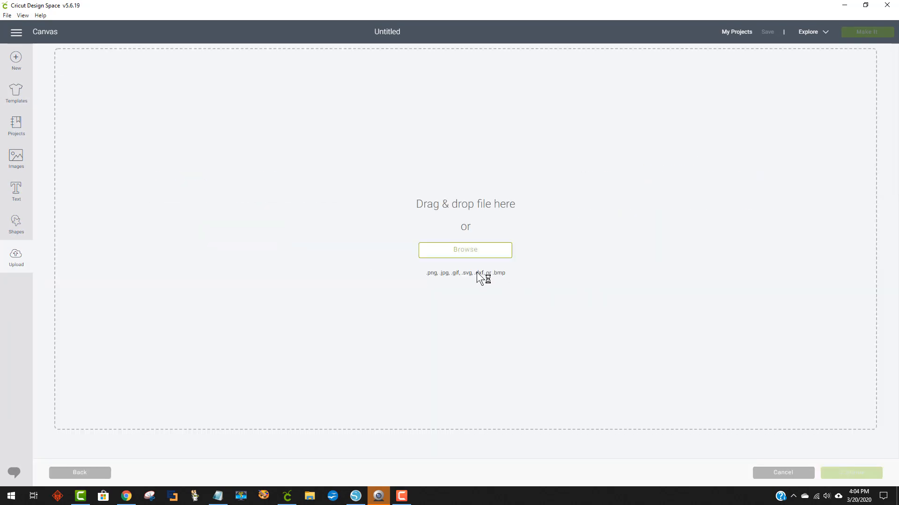
click(474, 254)
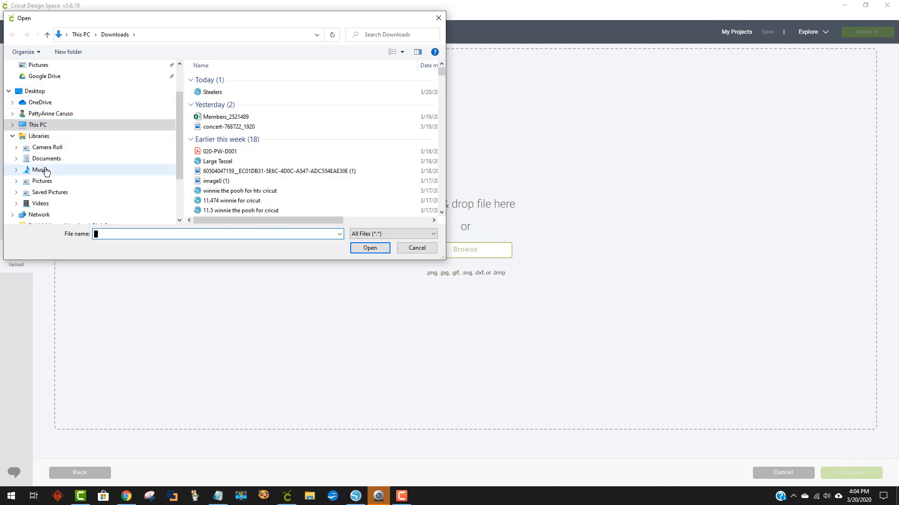
scroll(52, 124, up, 2)
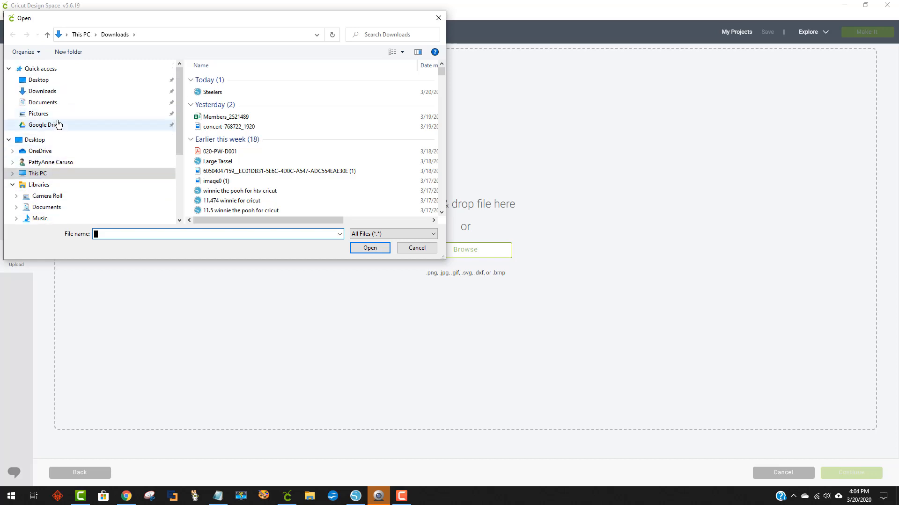
click(62, 92)
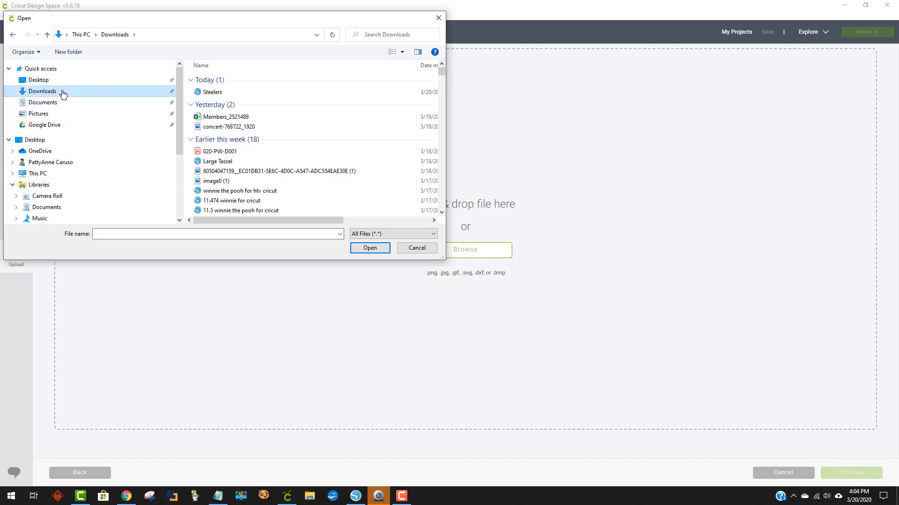
click(215, 93)
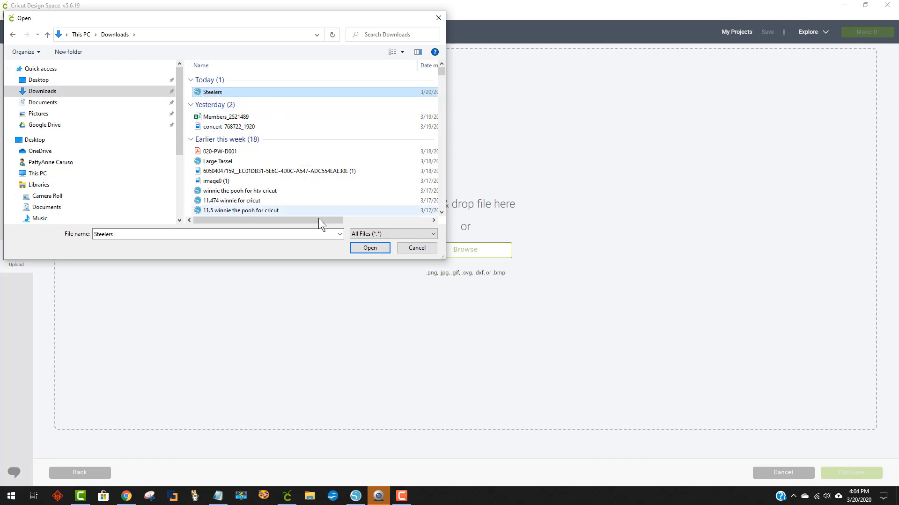
click(366, 248)
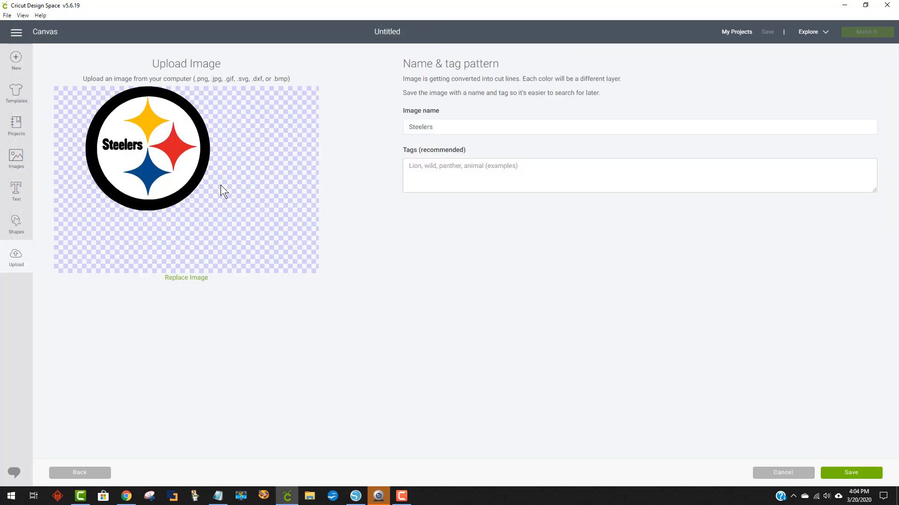
click(852, 474)
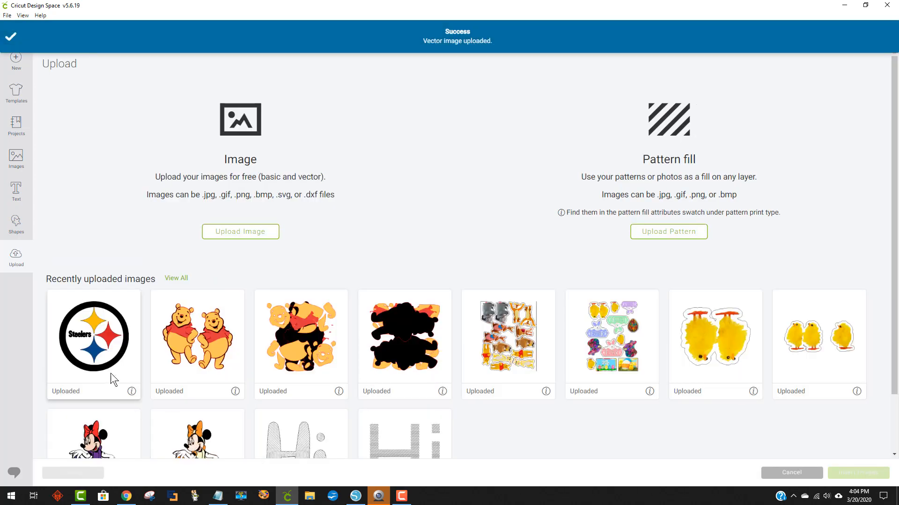
Insert the uploaded Steelers image onto the canvas and deselect it
click(110, 363)
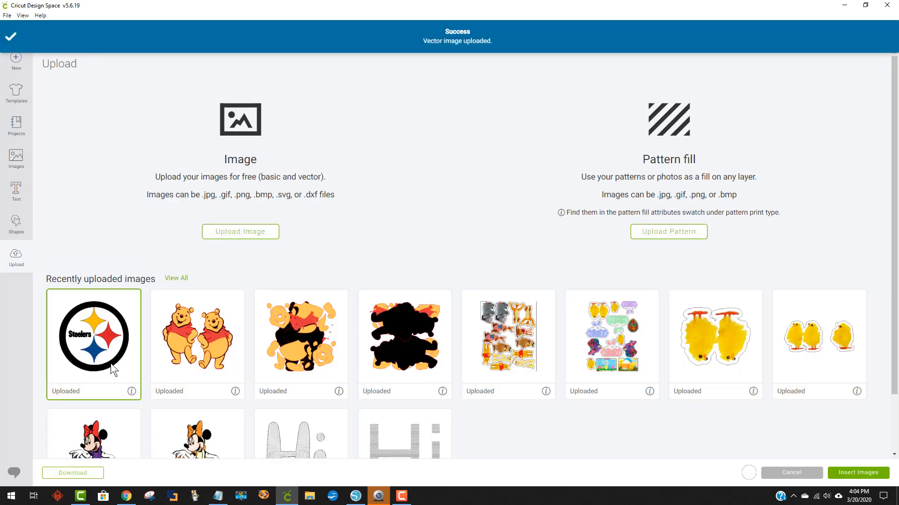
click(848, 474)
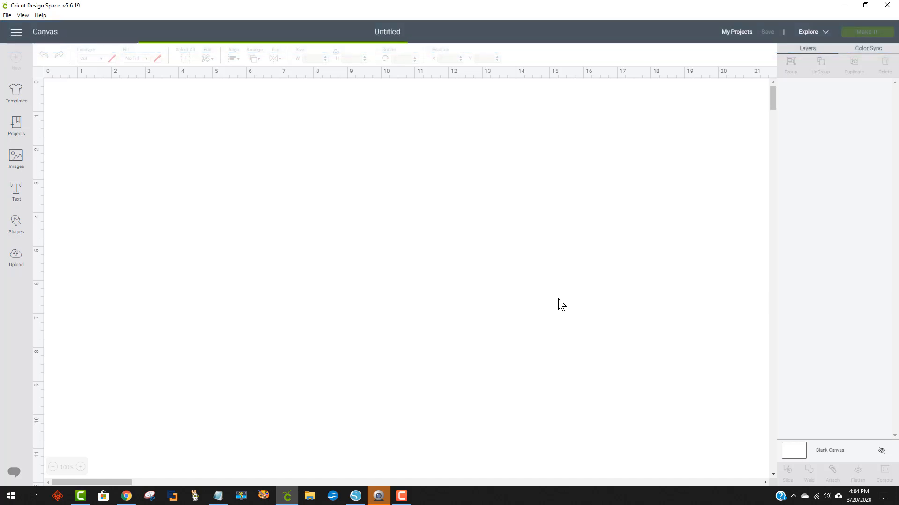
click(400, 314)
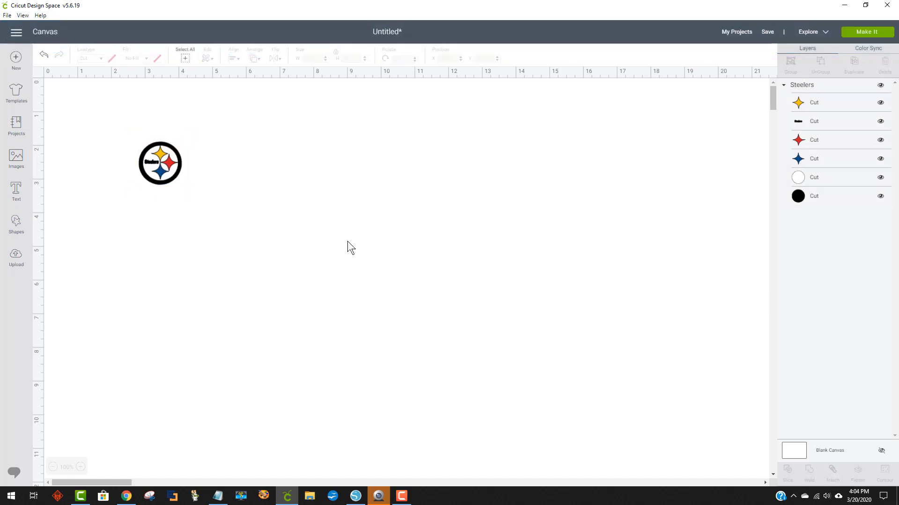
Enlarge the Steelers logo to about 5.19 in wide and ungroup it into separate layers
click(175, 173)
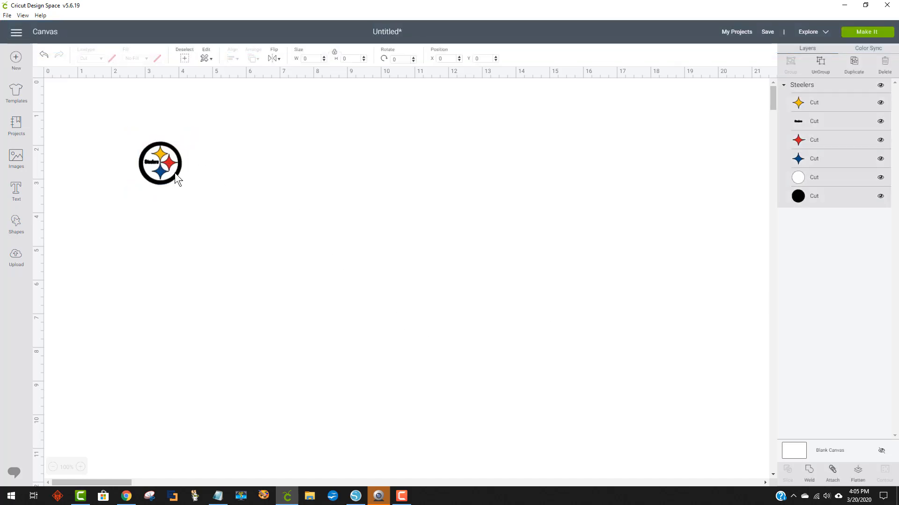
drag(188, 196, 451, 324)
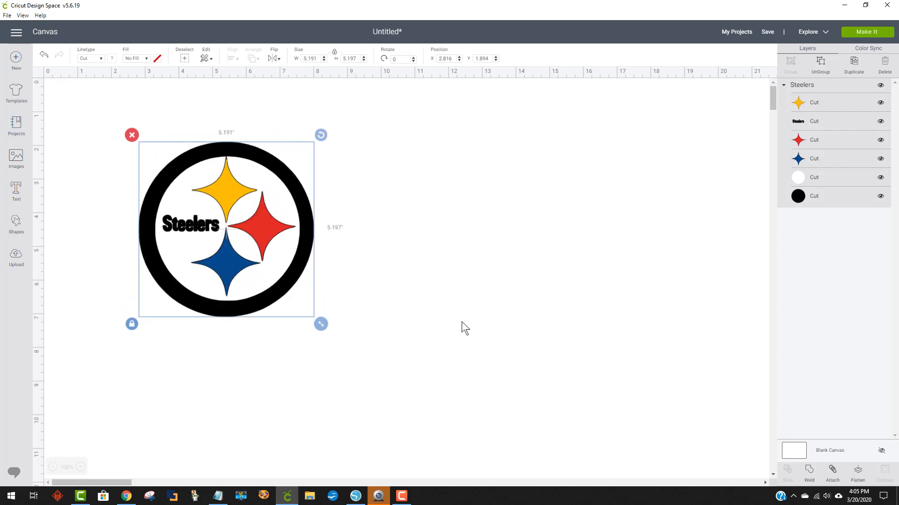
click(823, 69)
click(148, 377)
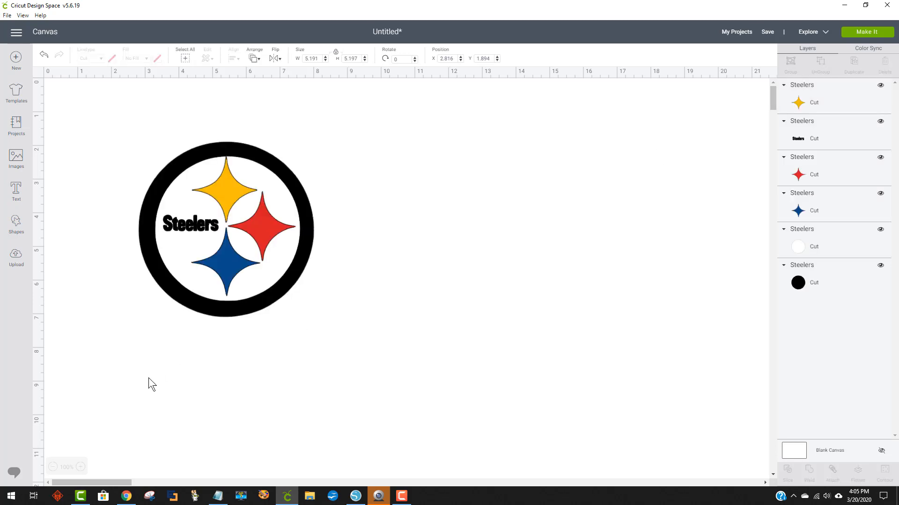
Change the canvas background to light yellow so it contrasts with the logo's white layer
click(783, 451)
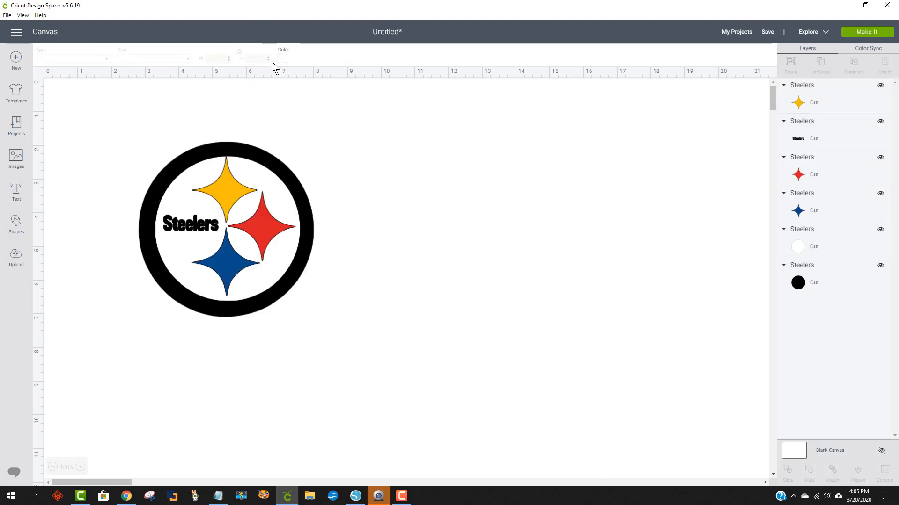
click(282, 57)
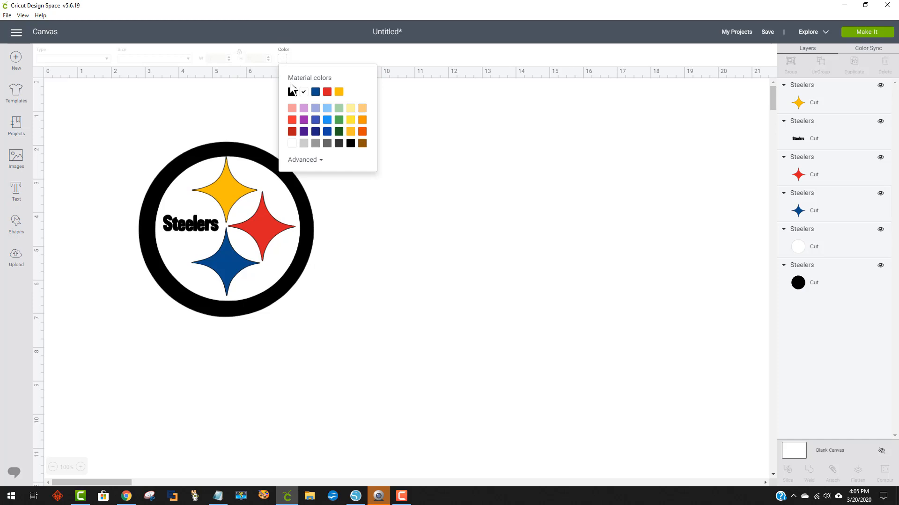
click(347, 108)
click(504, 247)
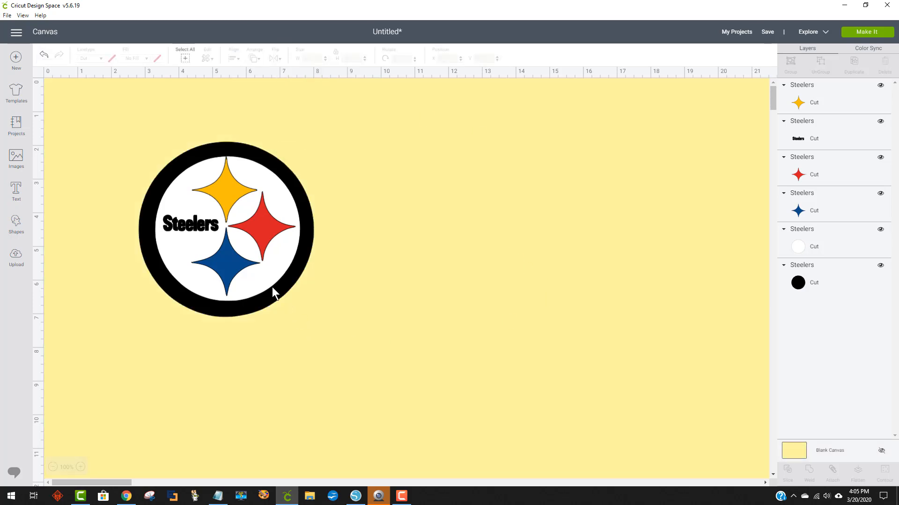
Move the white circle, black circle, Steelers lettering and three stars one by one to the empty canvas area right of the logo, reassembling it there
drag(298, 261, 551, 238)
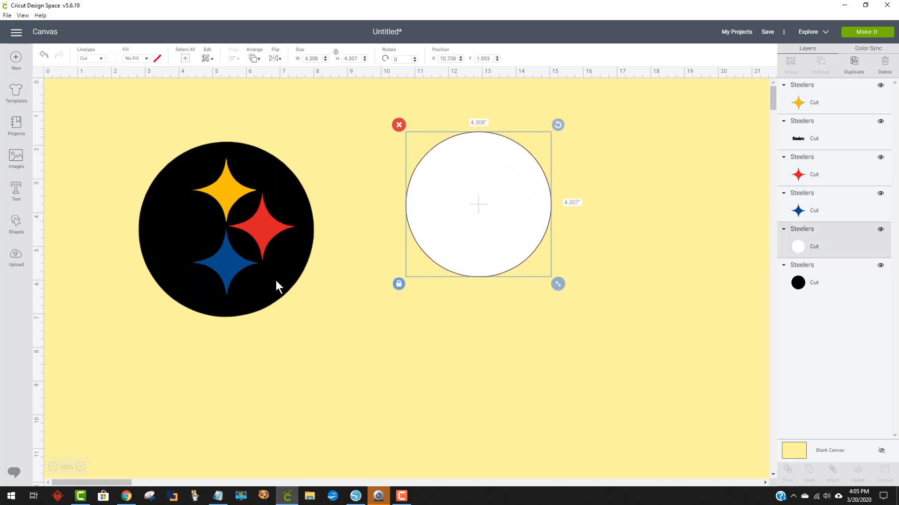
drag(276, 282, 530, 258)
drag(202, 228, 455, 213)
drag(261, 188, 522, 176)
drag(278, 228, 549, 213)
drag(232, 275, 493, 251)
Fine-tune the positions of the red, yellow and blue stars inside the white circle of the reassembled logo
drag(537, 217, 533, 219)
click(486, 167)
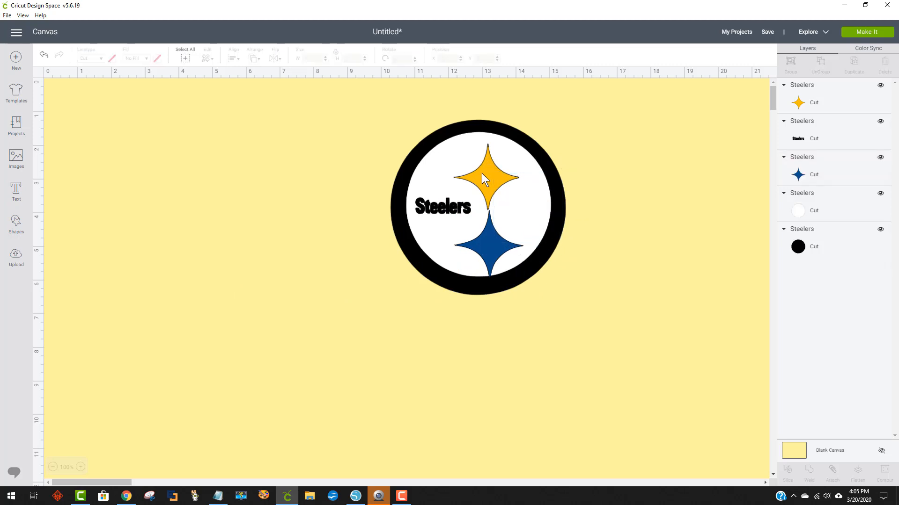
drag(479, 167, 483, 173)
drag(487, 237, 487, 239)
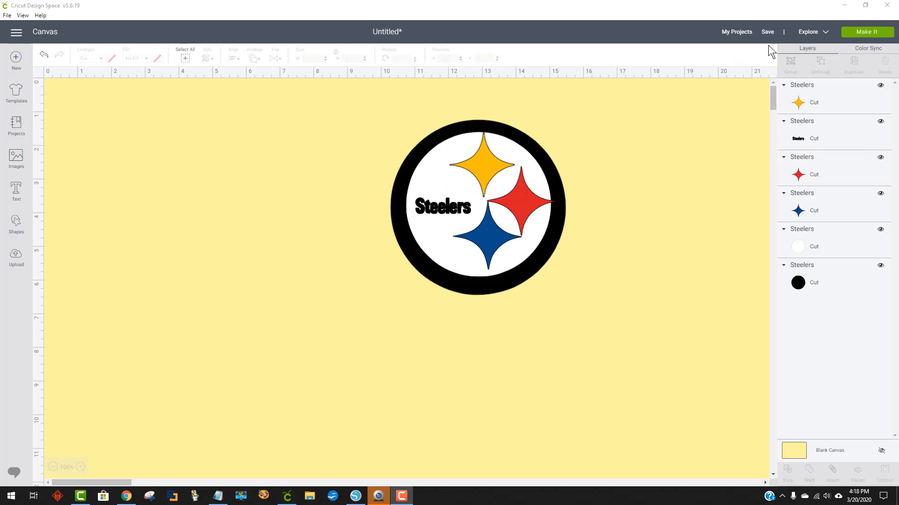
Send the project to mat preparation and review the black, yellow, blue and red cutting mats
click(866, 33)
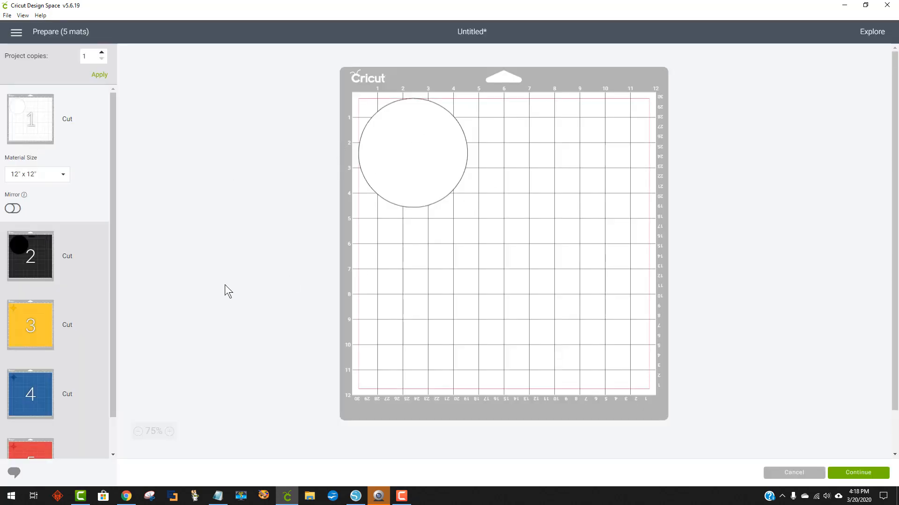
click(41, 250)
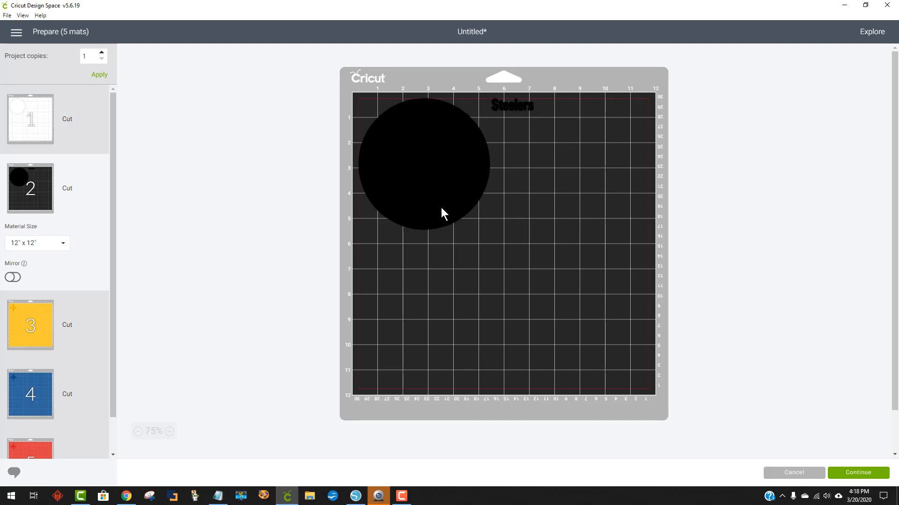
click(22, 342)
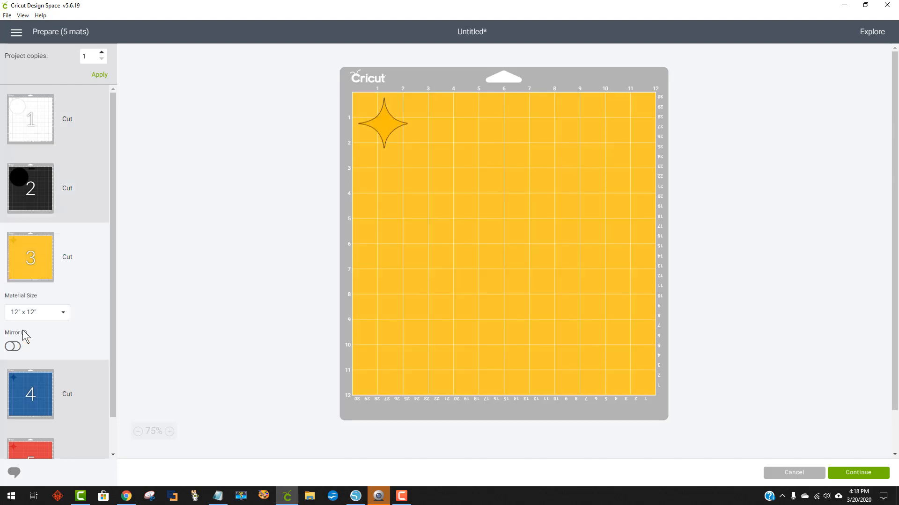
scroll(89, 269, down, 1)
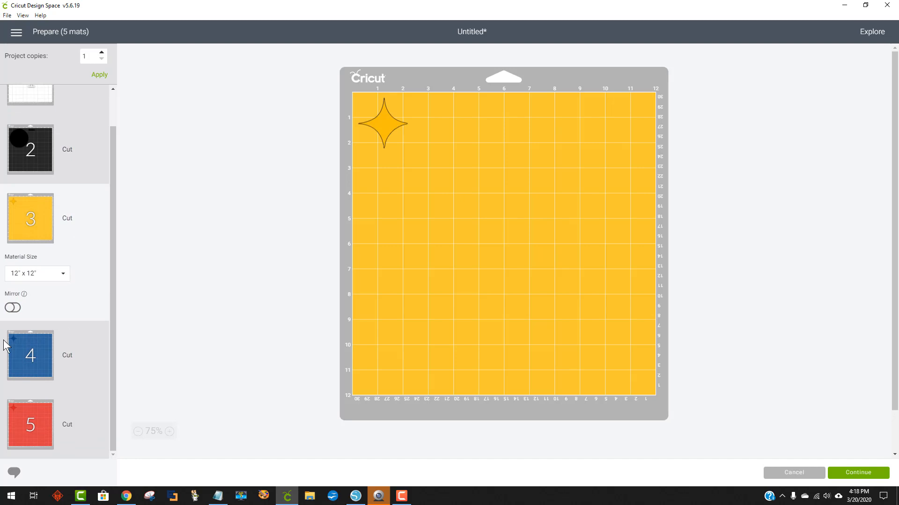
click(38, 354)
click(39, 412)
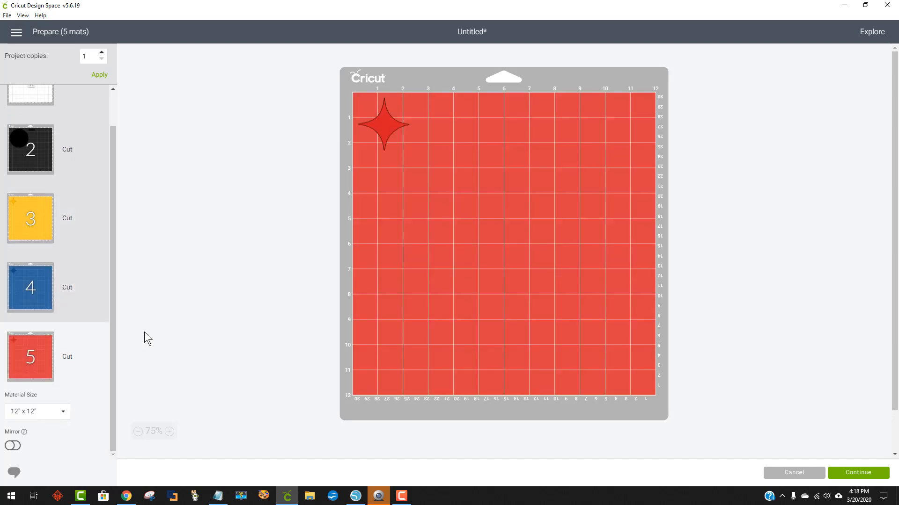